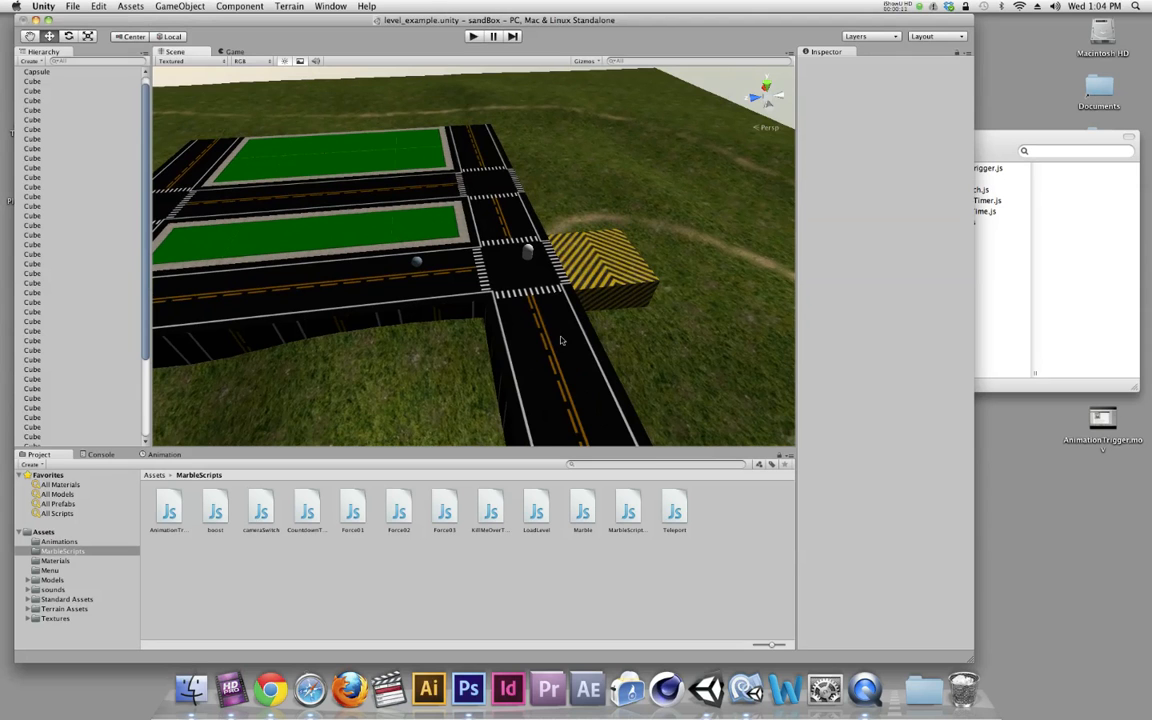
Delete the existing capsule trigger standing at the intersection beside the striped block
left_click(528, 253)
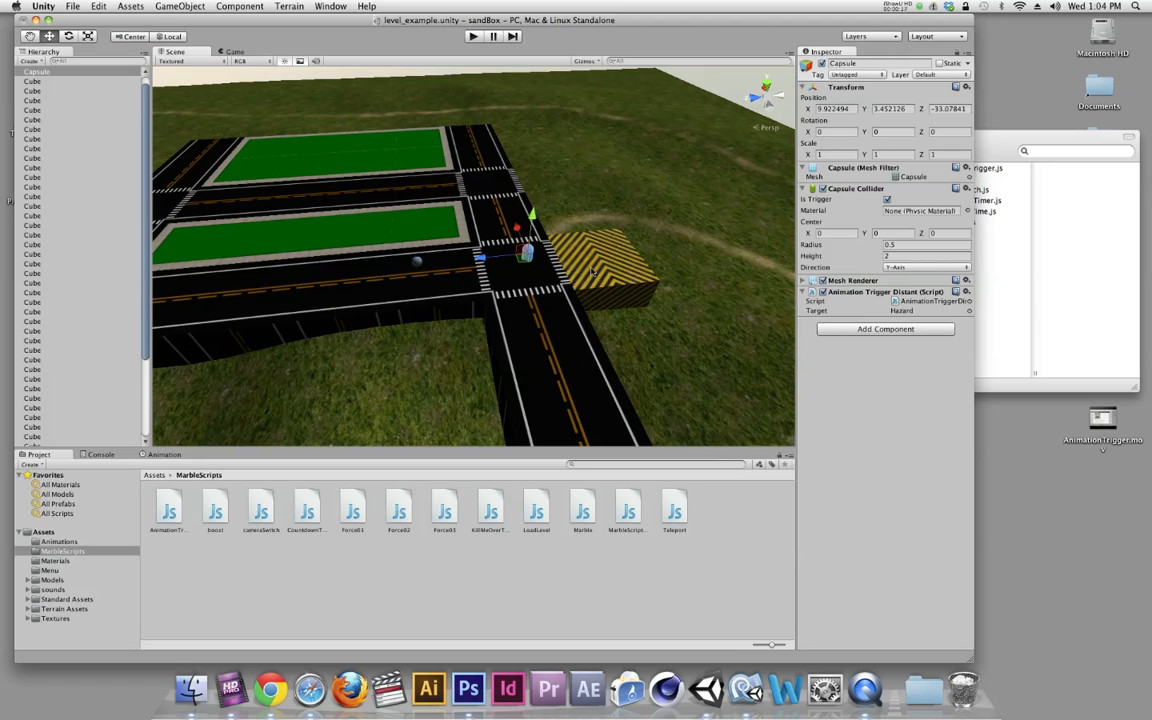
key("super+BackSpace")
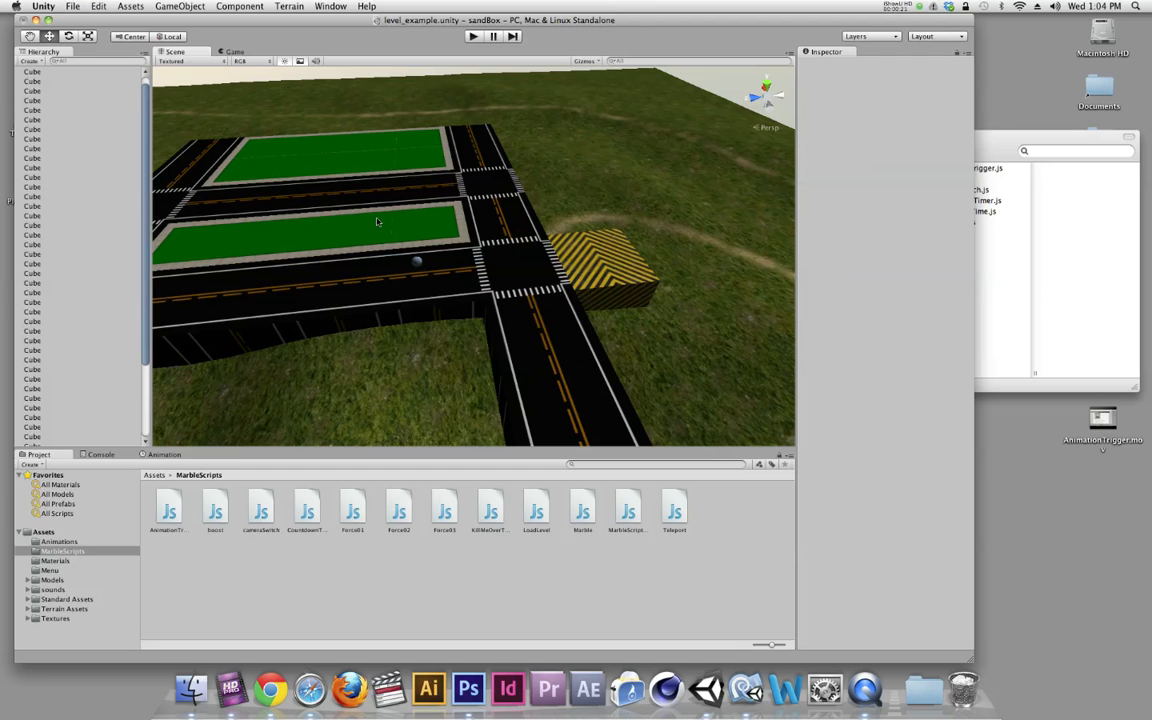
Create a capsule placed on the road at about X 16.15, Y 3.96, Z -31.39 and make its collider a trigger
left_click(171, 5)
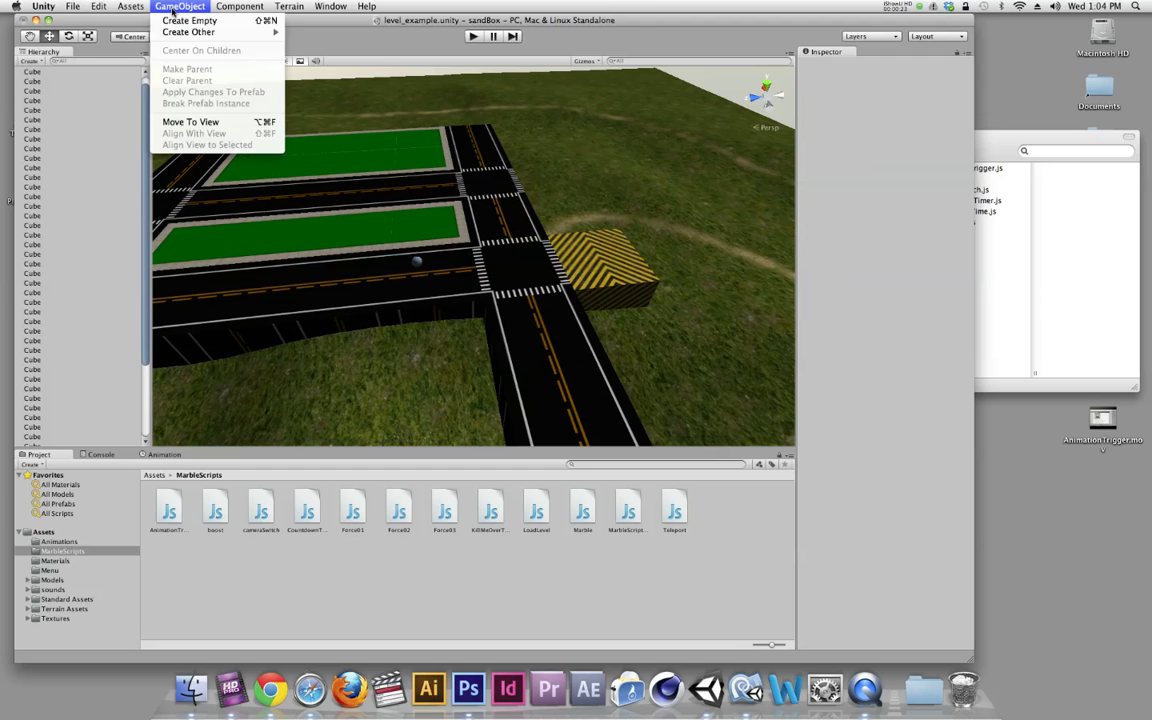
mouse_move(175, 33)
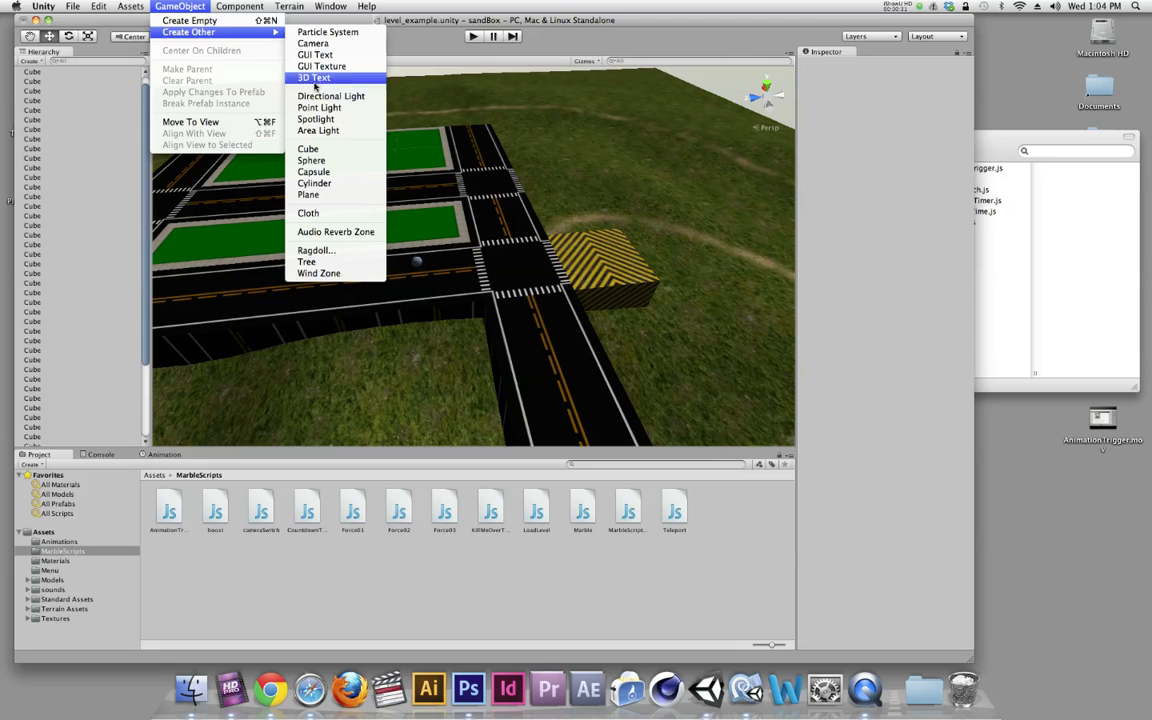
left_click(313, 172)
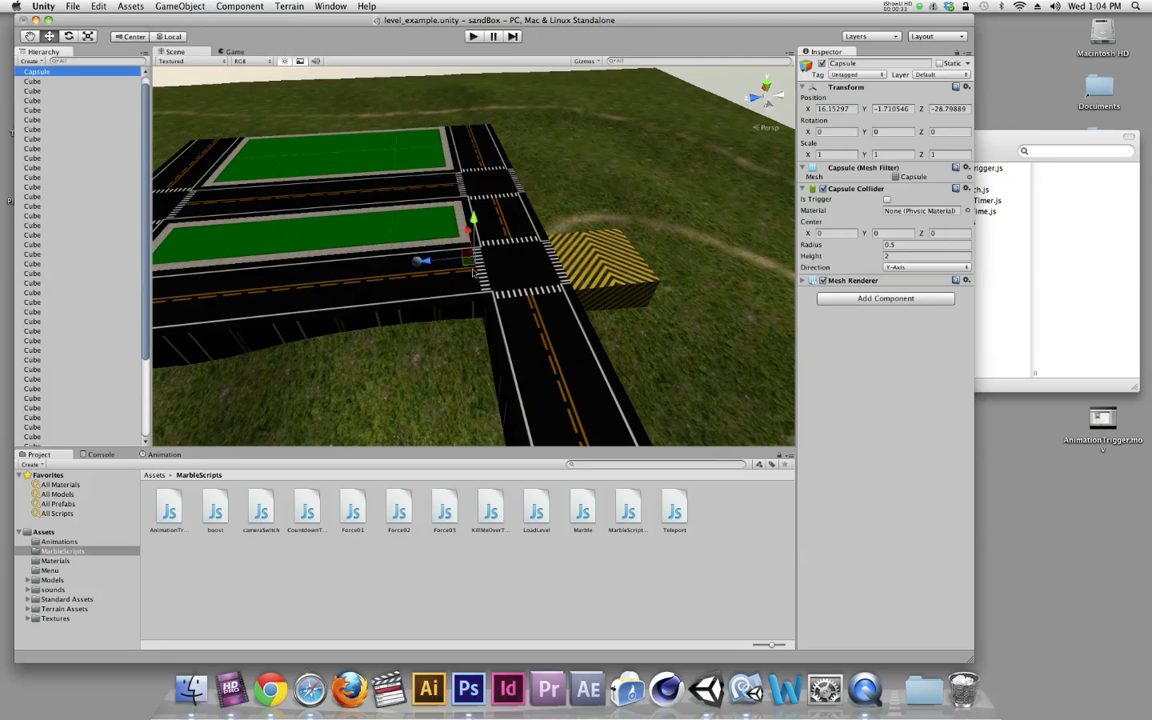
mouse_move(474, 232)
left_mouse_down()
mouse_move(476, 198)
mouse_move(448, 219)
mouse_move(463, 217)
left_mouse_up()
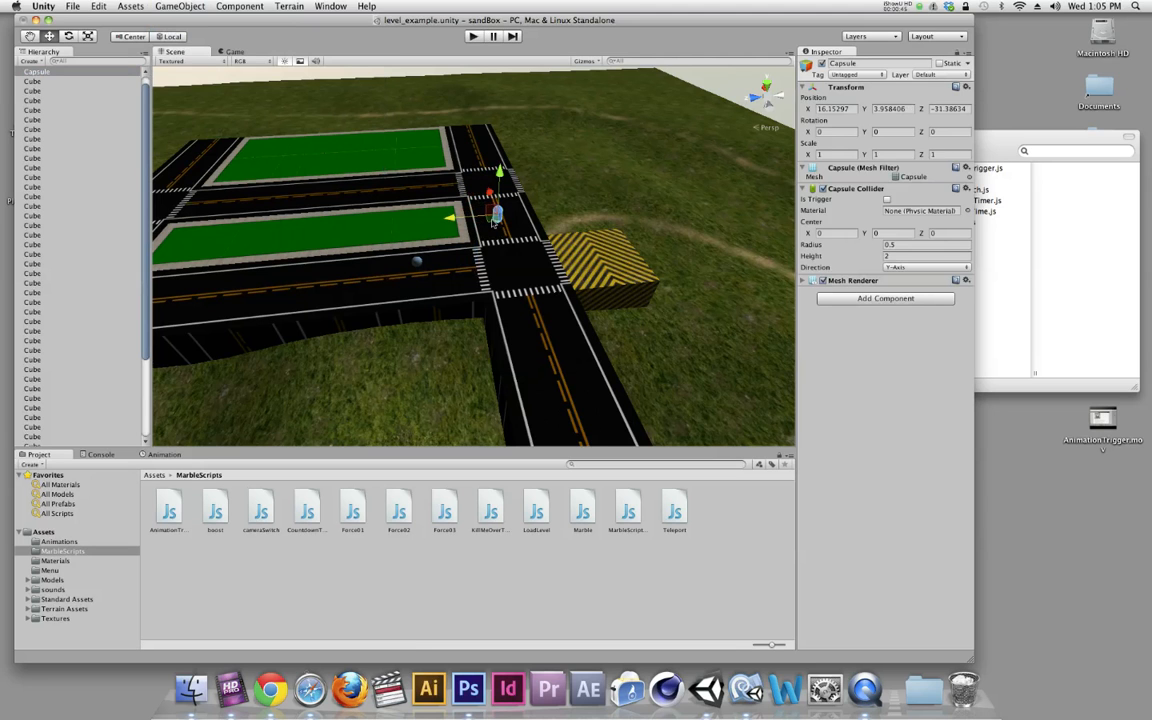
left_click(886, 199)
scroll(42, 79, "up", 1)
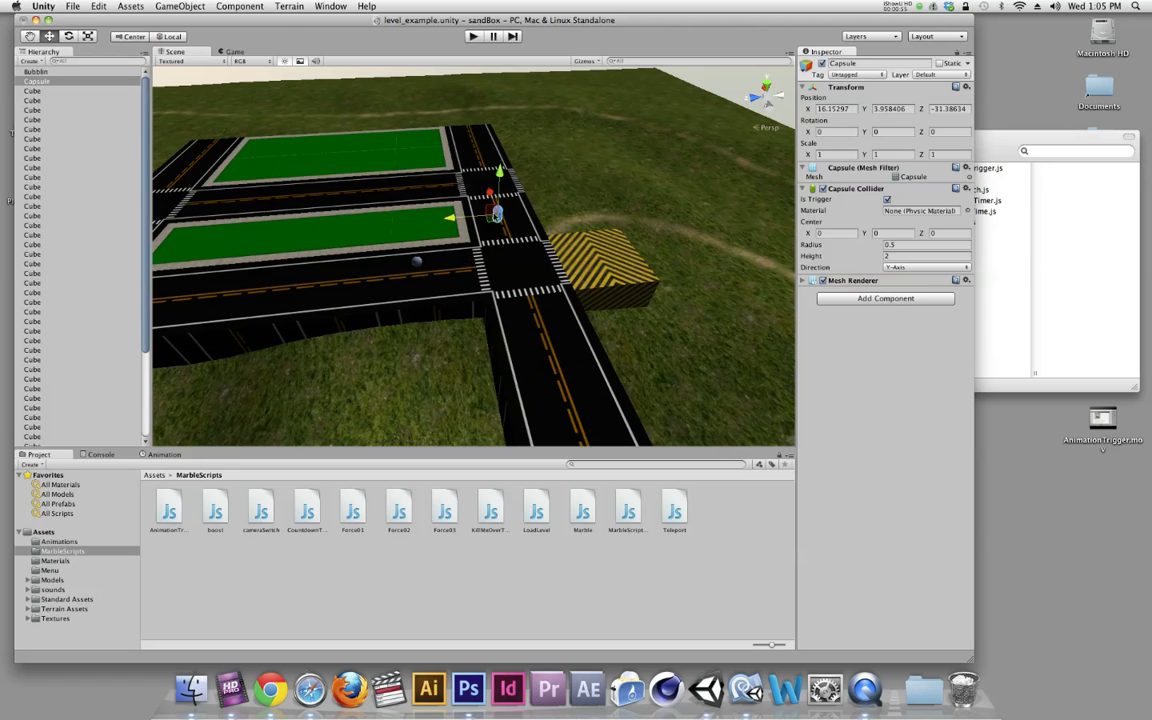
Create a cylinder and place it above the road at the far end, at about X 24.14, Y 4.24, Z 0.82
left_click(170, 6)
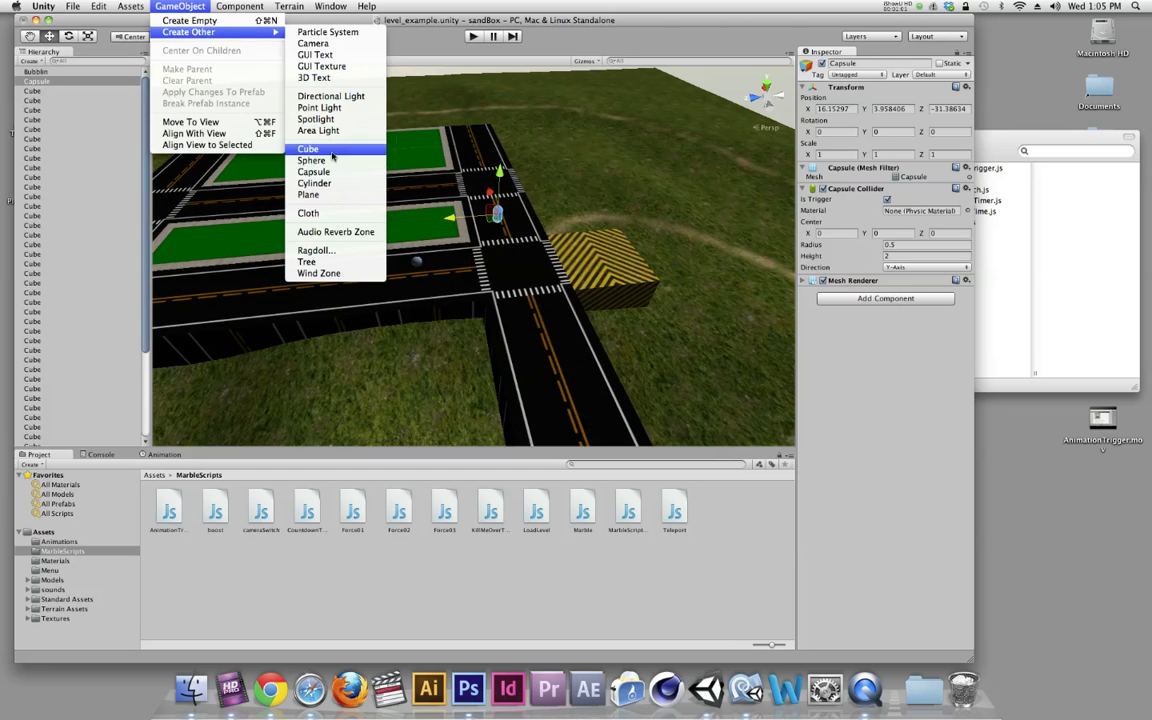
left_click(314, 184)
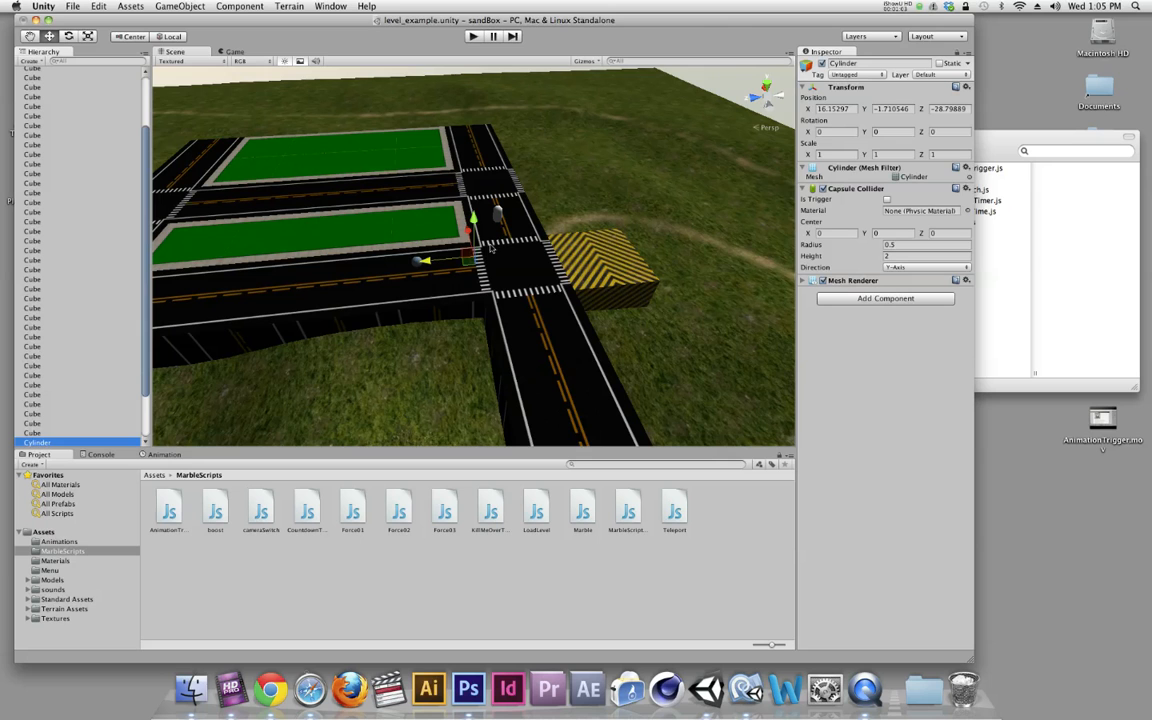
left_click_drag(474, 196, 473, 176)
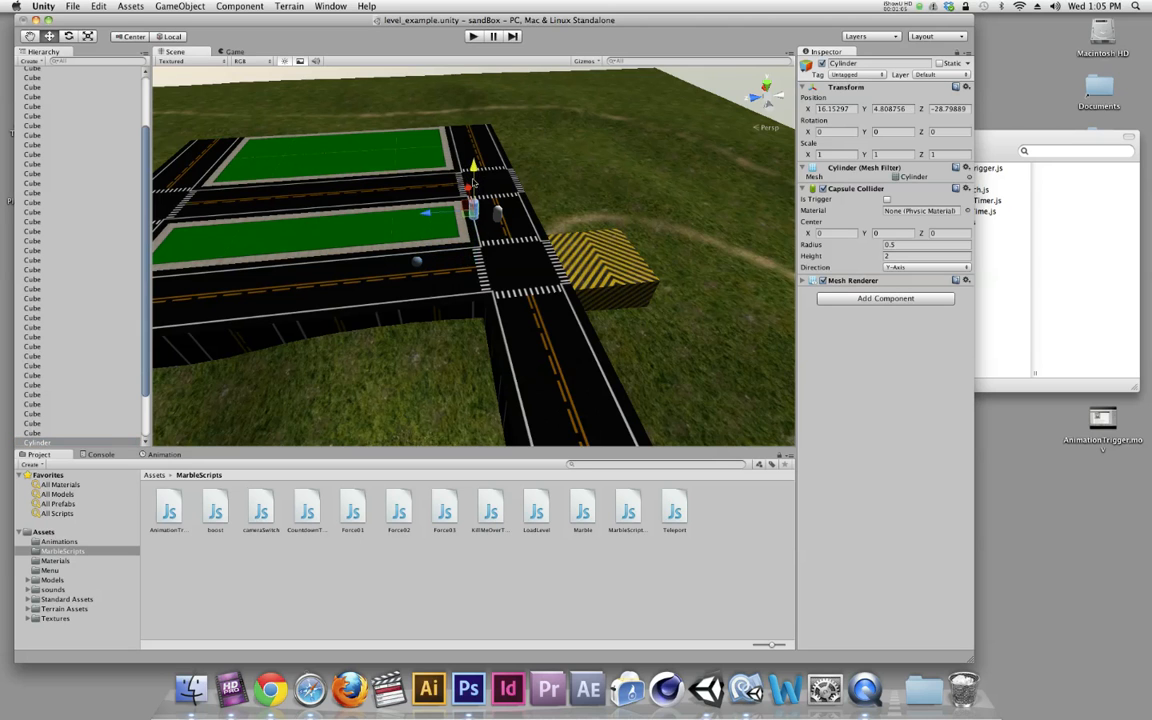
left_click_drag(434, 219, 172, 197)
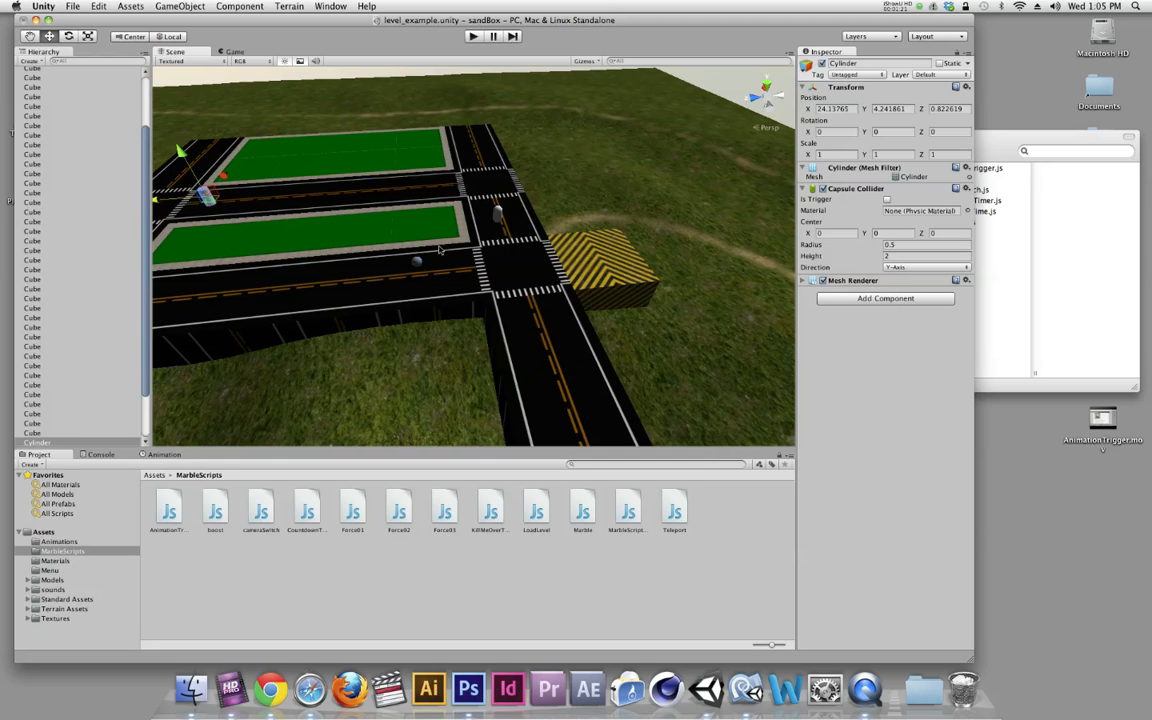
Rename the new cylinder as Gate
left_click(44, 443)
double_click(44, 443)
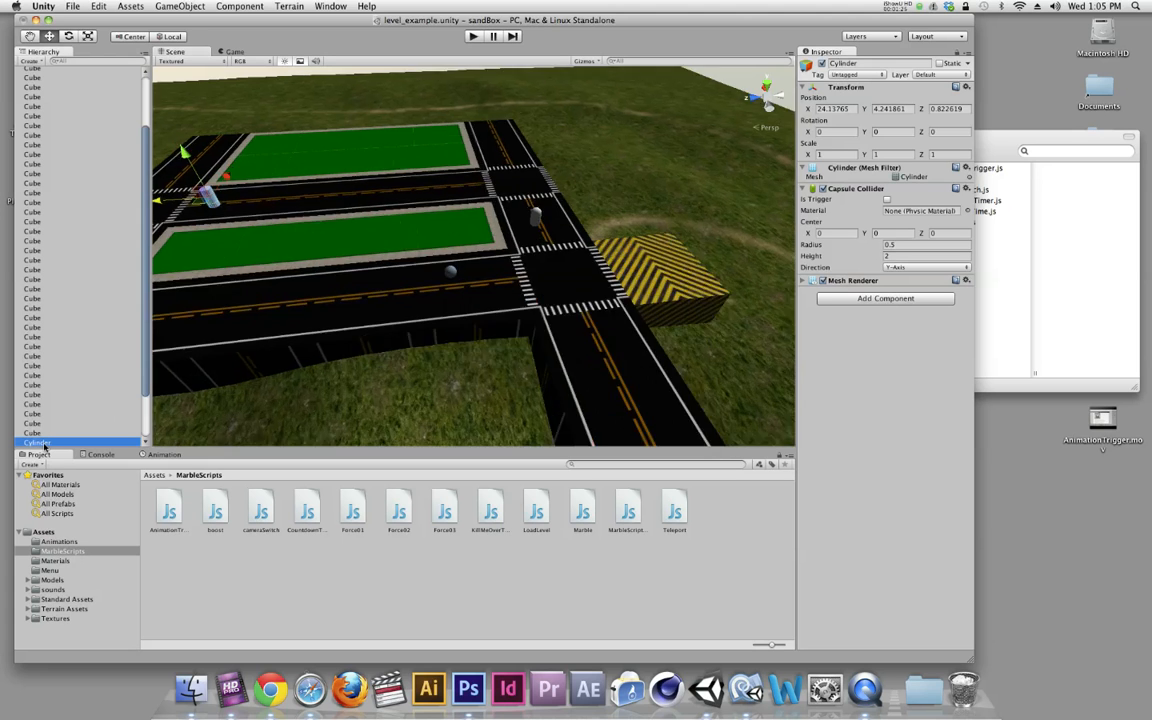
key("Return")
type("lift")
key("Return")
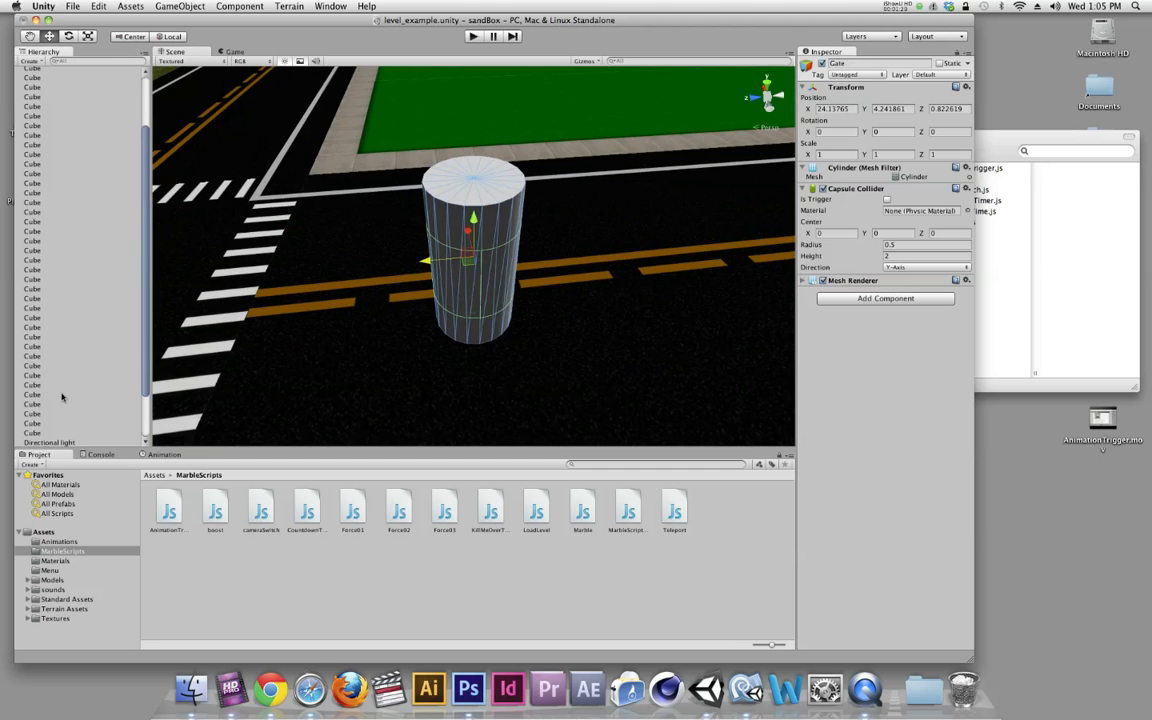
Disable the Capsule Collider component on the Gate cylinder
scroll(452, 356, "down", 5)
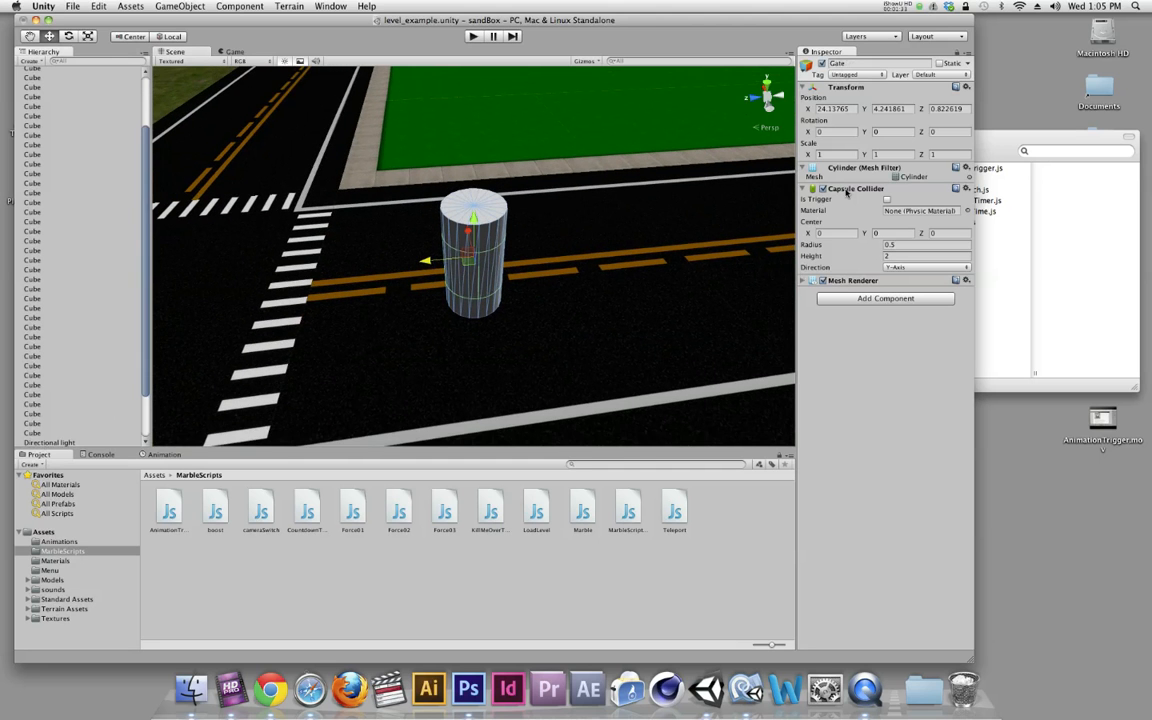
left_click(846, 190)
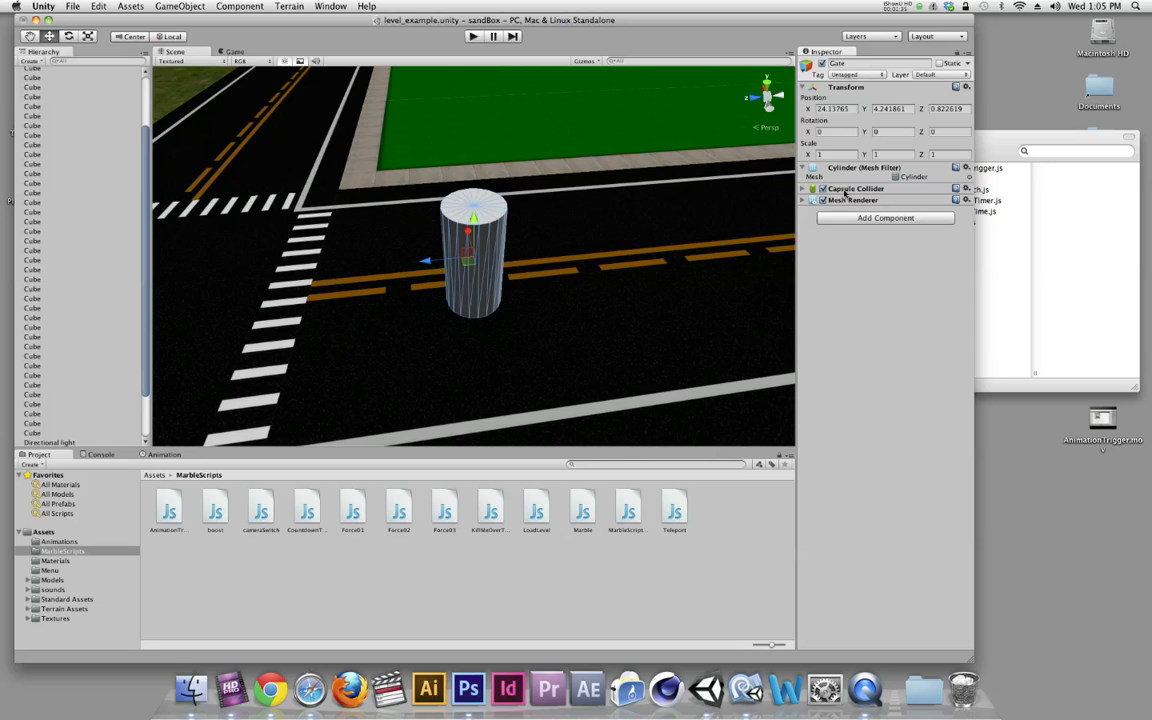
scroll(600, 290, "down", 3)
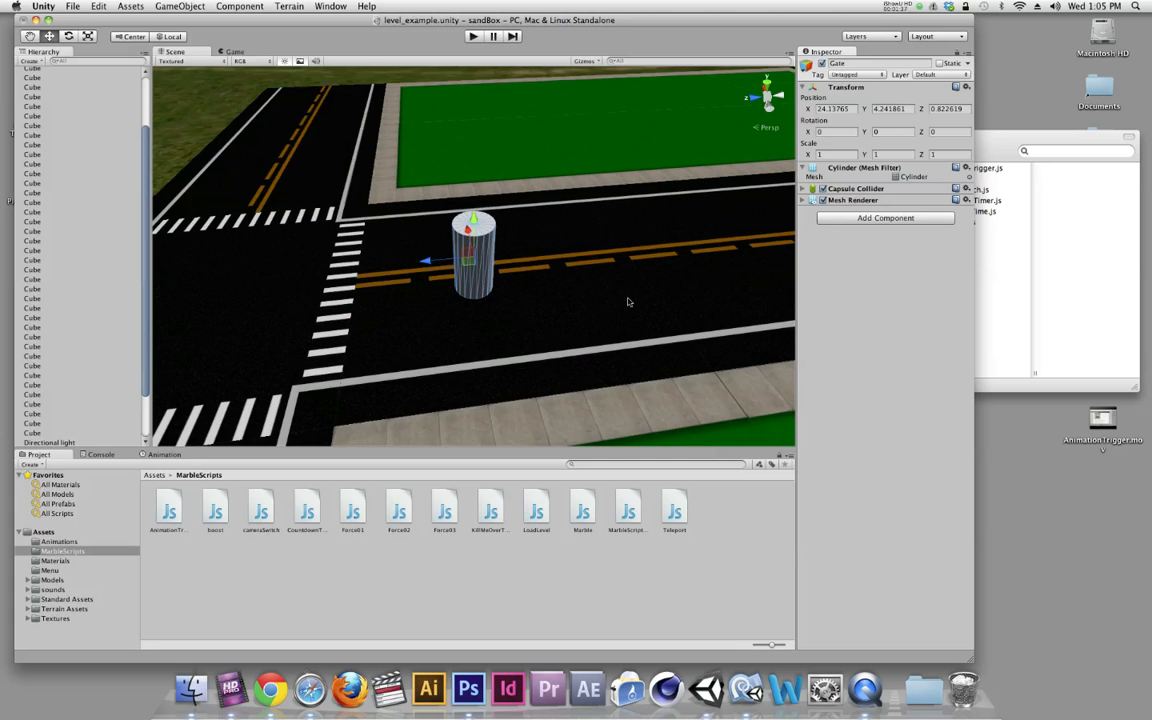
scroll(628, 302, "down", 2)
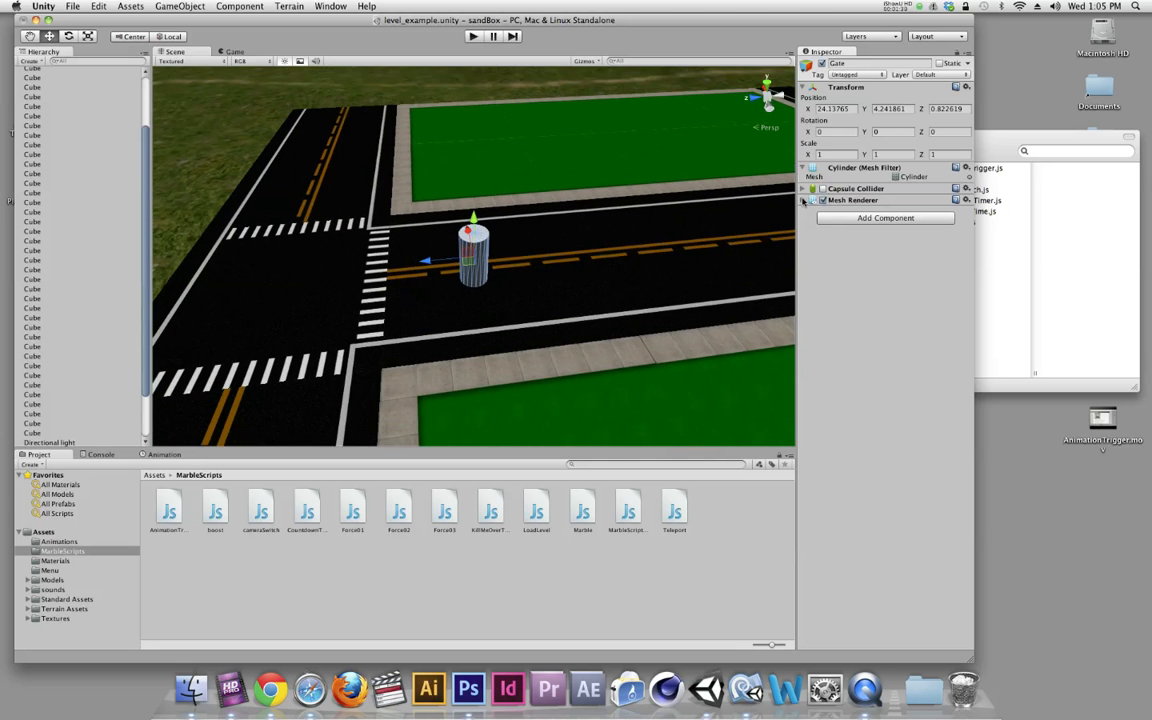
left_click(820, 189)
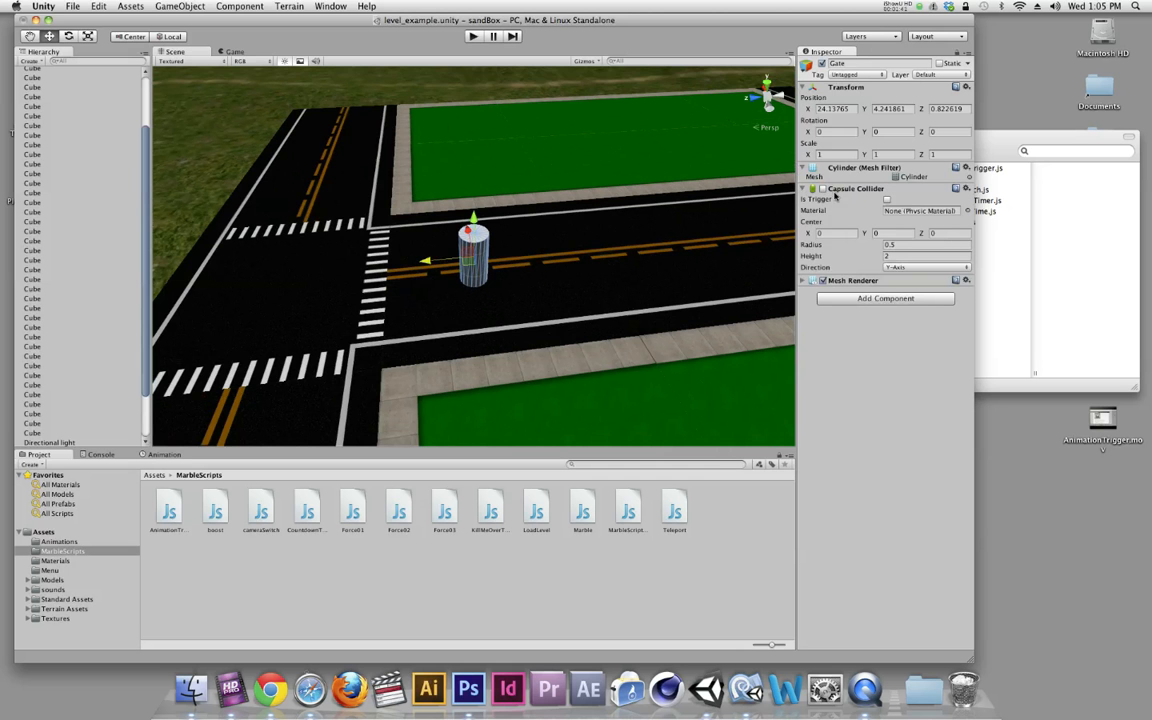
scroll(688, 284, "down", 6)
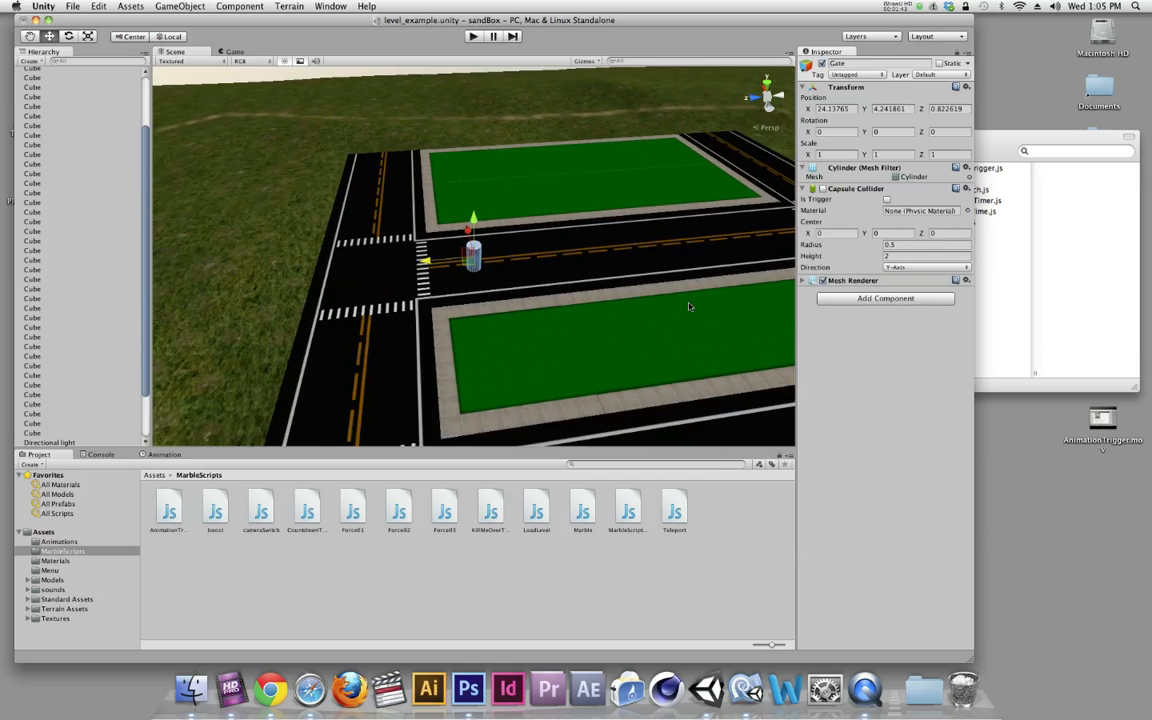
Attach the Teleport script from the MarbleScripts folder to the capsule
middle_click_drag(688, 300, 518, 294)
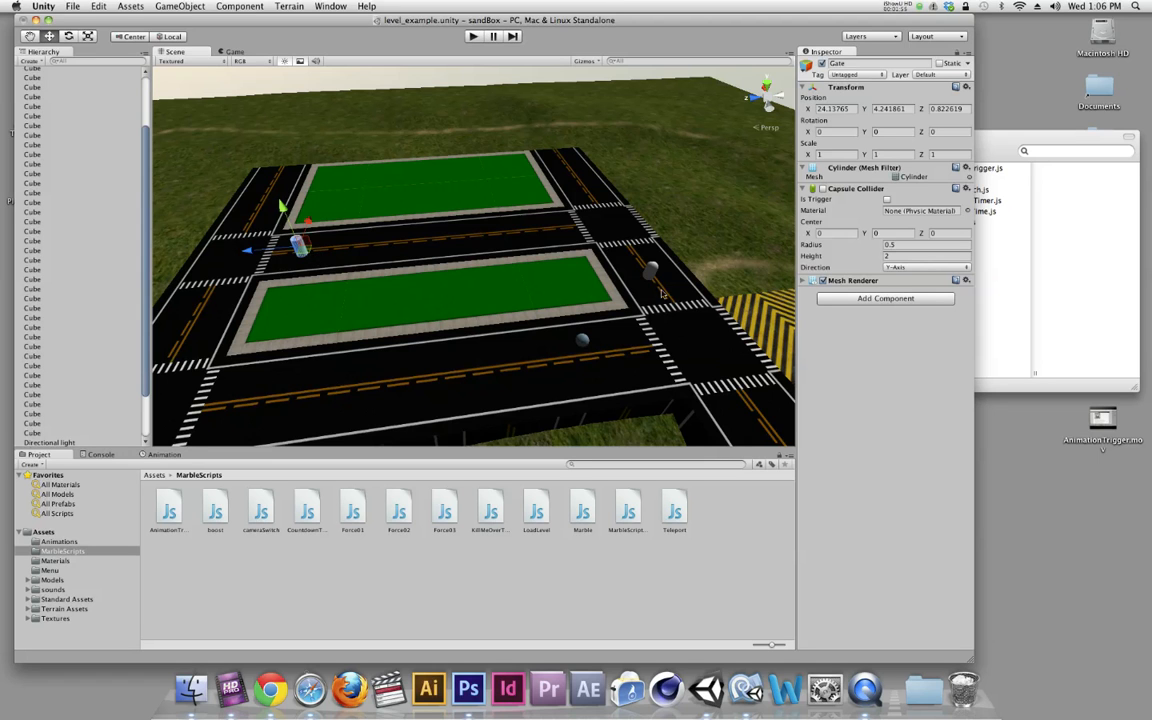
left_click(652, 272)
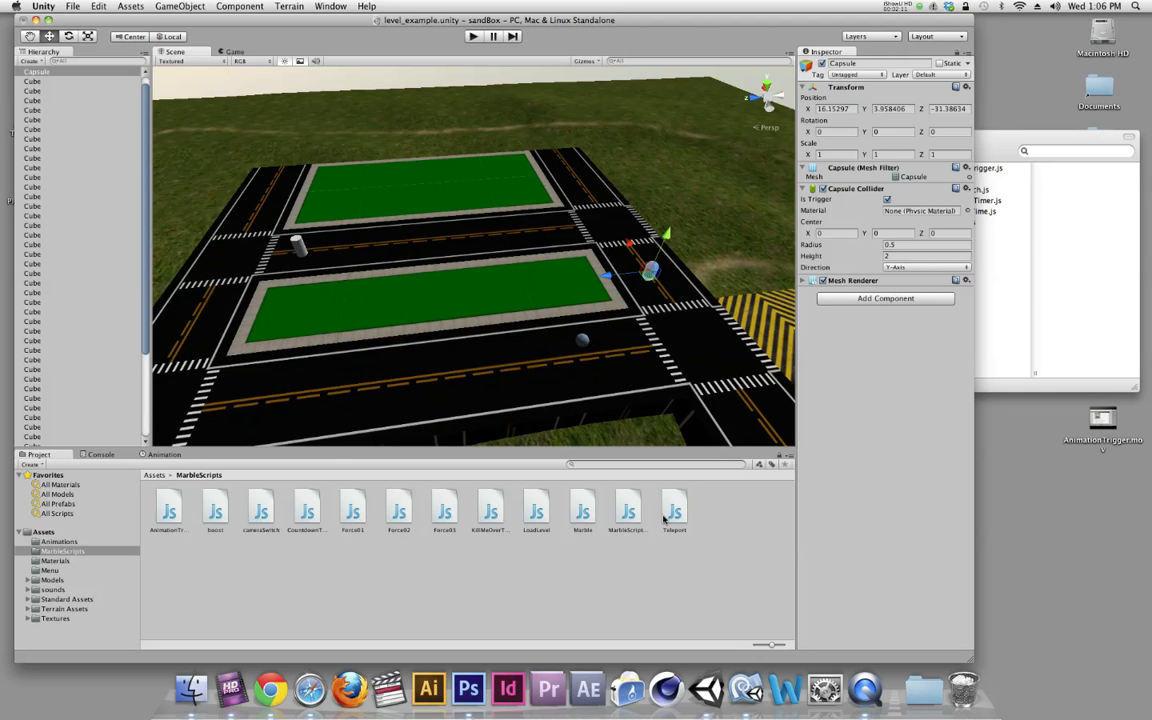
left_click_drag(674, 514, 44, 85)
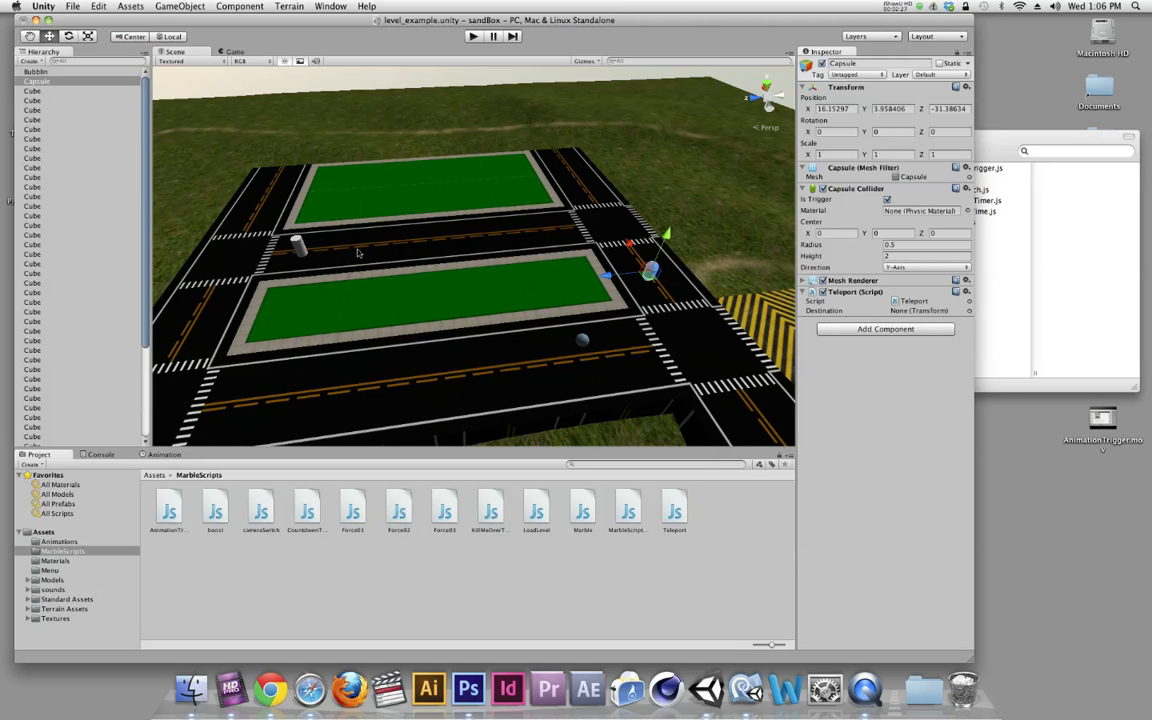
Set the Gate cylinder's position to whole numbers: X 24, Y 5, Z 1
left_click(298, 244)
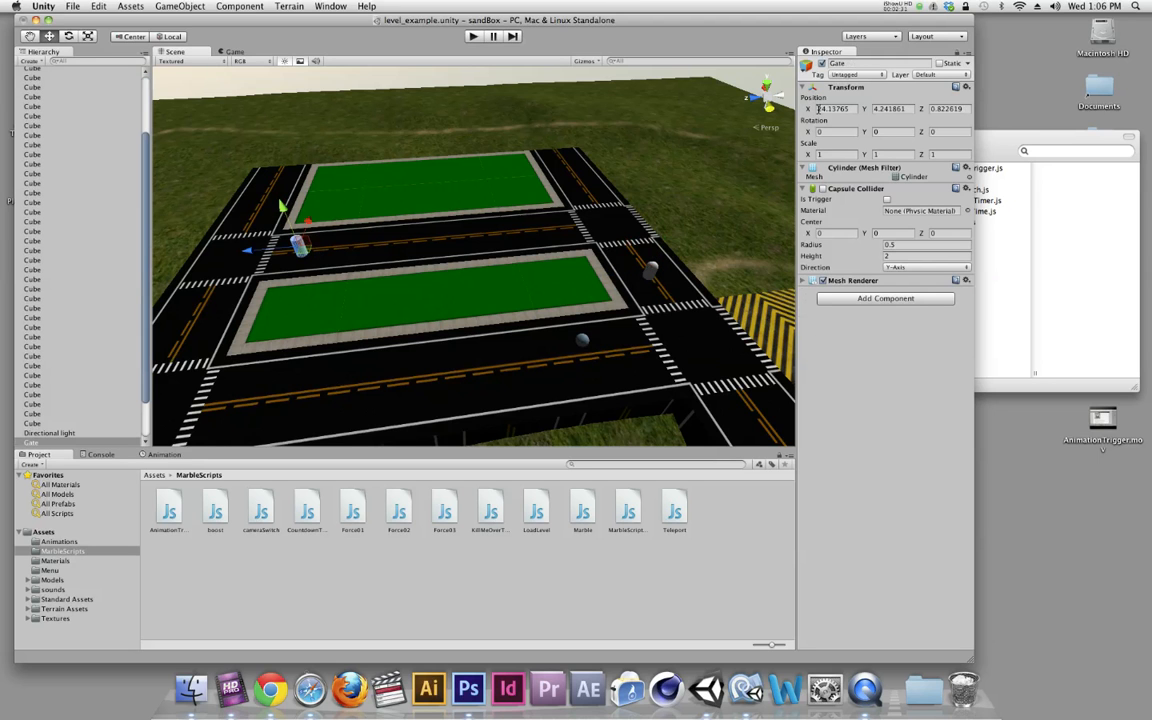
left_click(849, 109)
type("24")
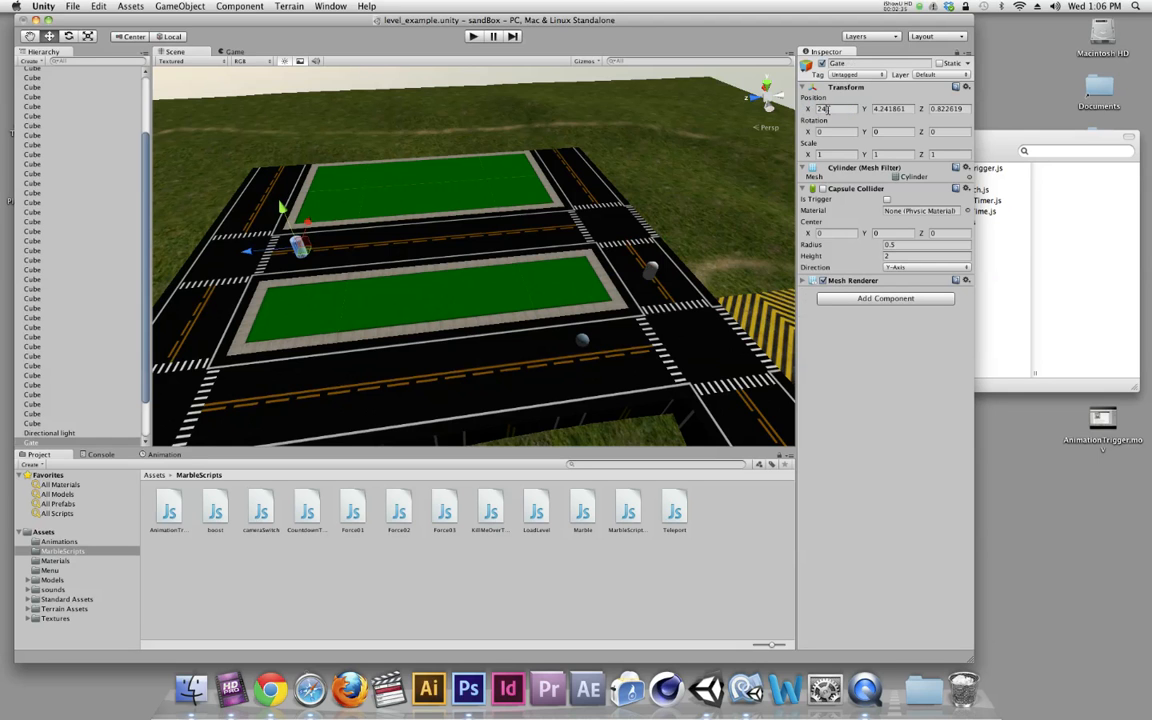
left_click(903, 109)
type("1")
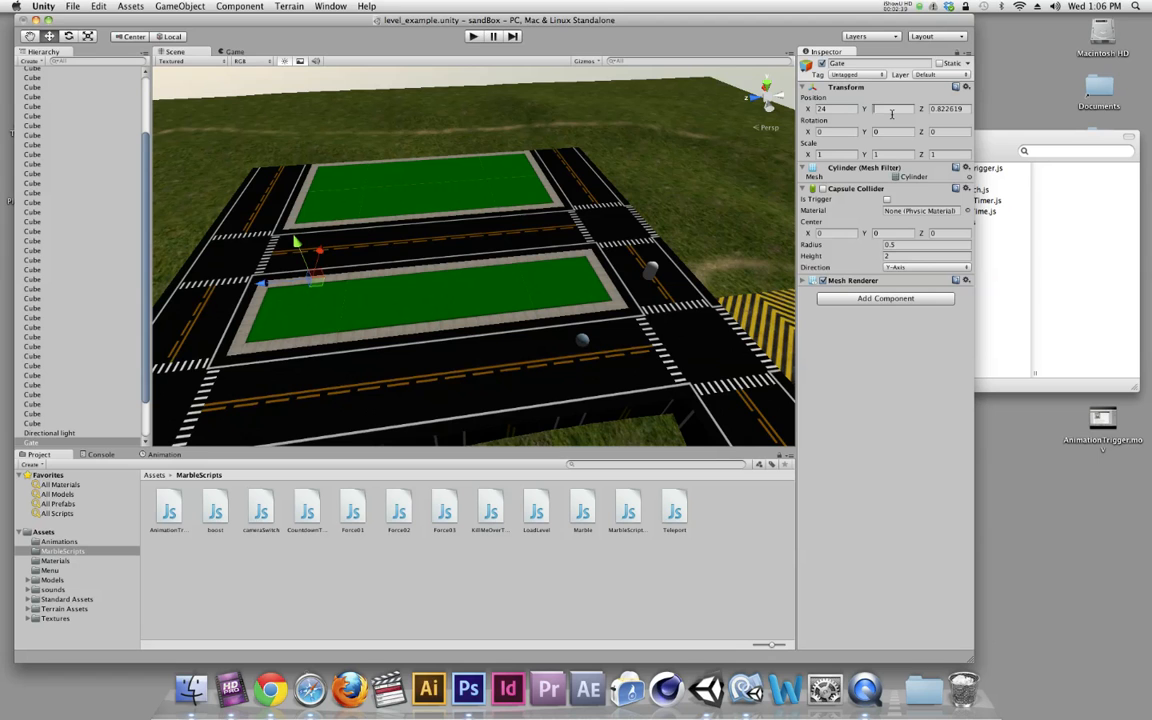
type("10")
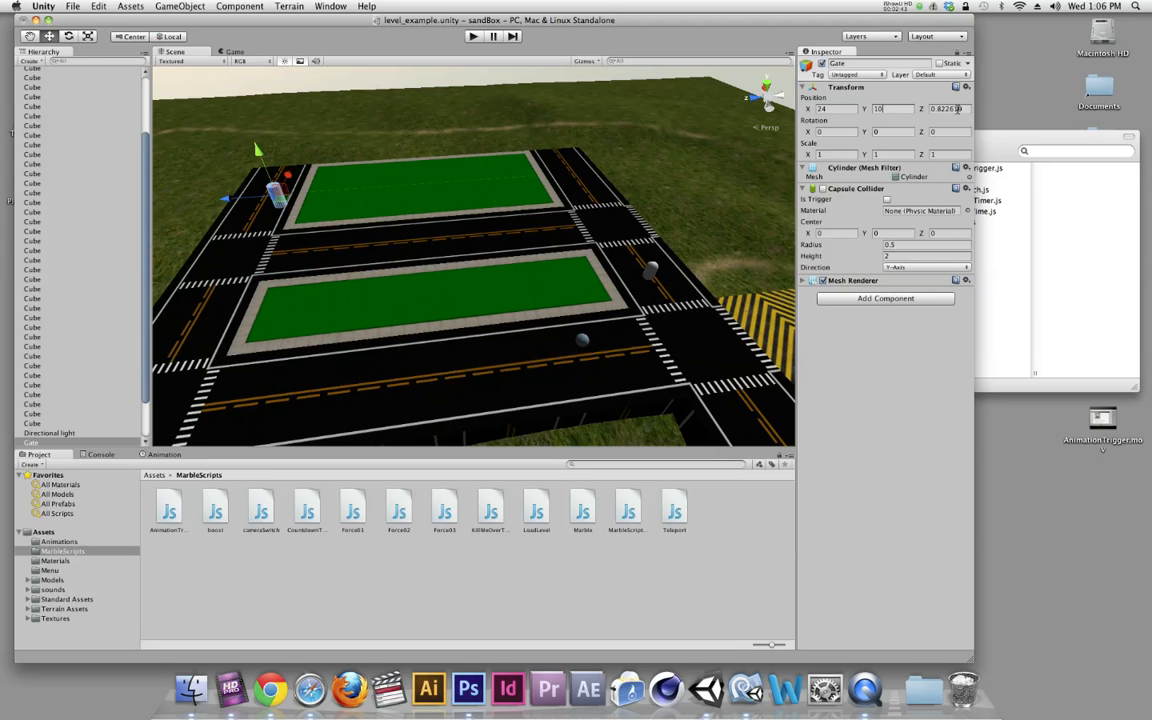
left_click_drag(962, 110, 887, 111)
type("1")
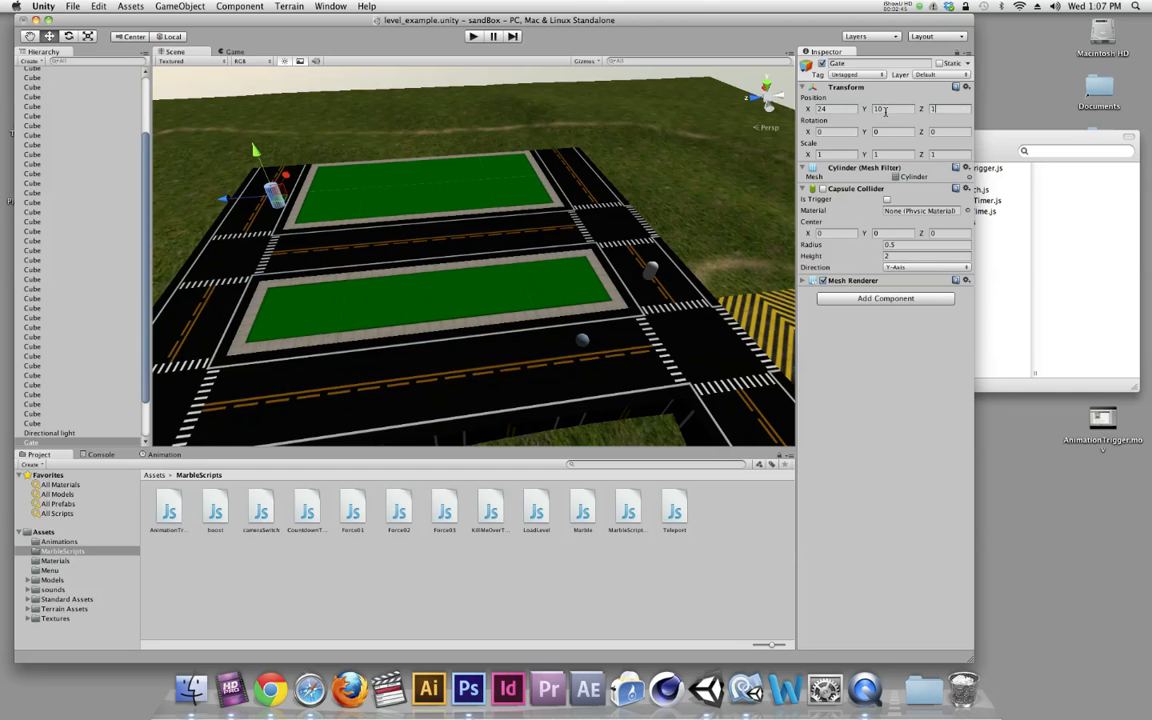
type("5")
left_click(822, 109)
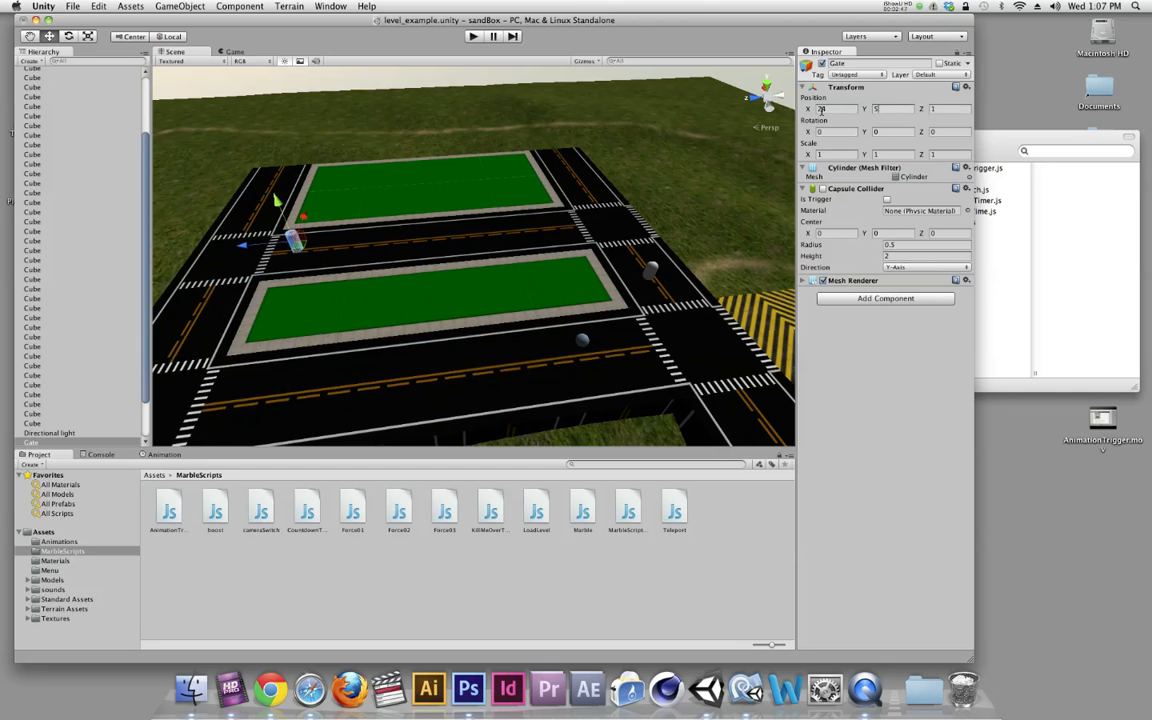
Assign the Gate object as the Destination of the capsule's Teleport script
mouse_move(492, 231)
left_mouse_down("alt")
mouse_move(473, 172)
mouse_move(485, 238)
left_mouse_up("alt")
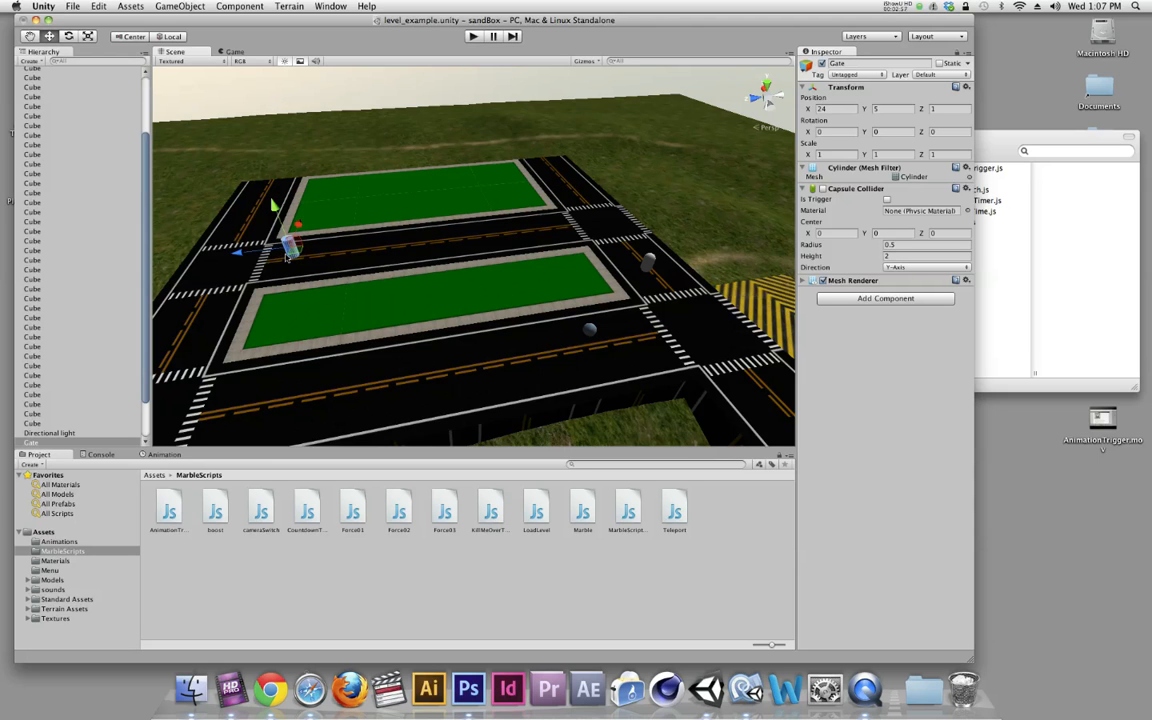
left_click(648, 263)
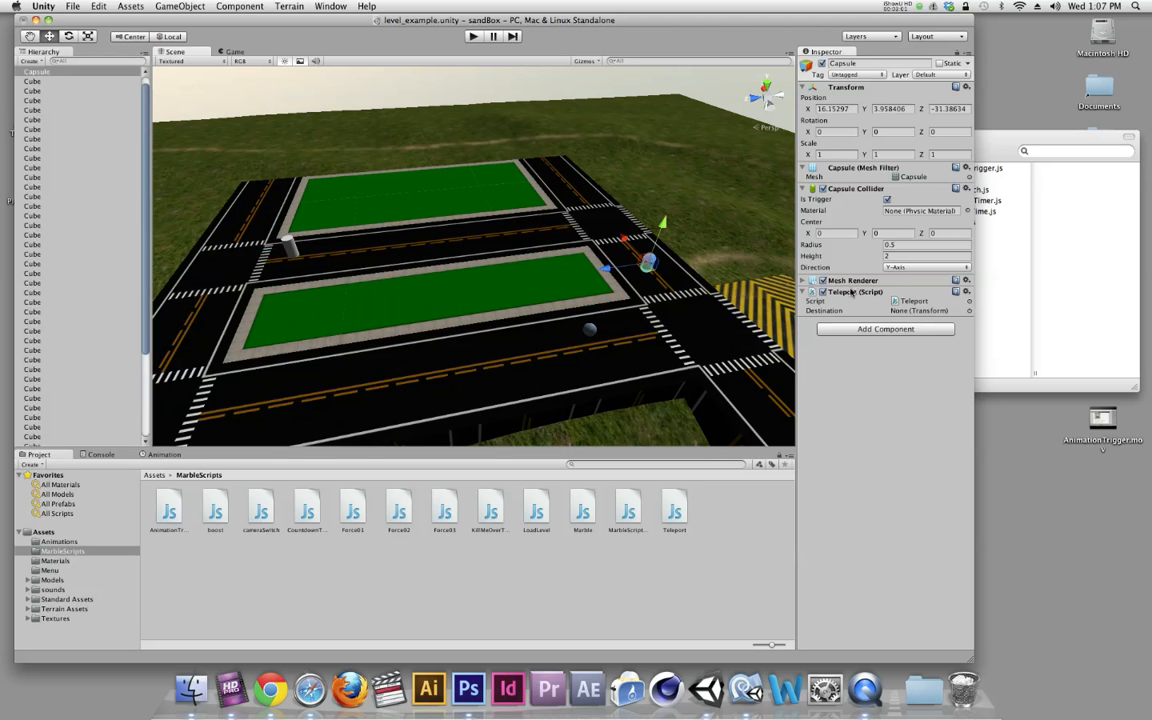
scroll(87, 296, "down", 5)
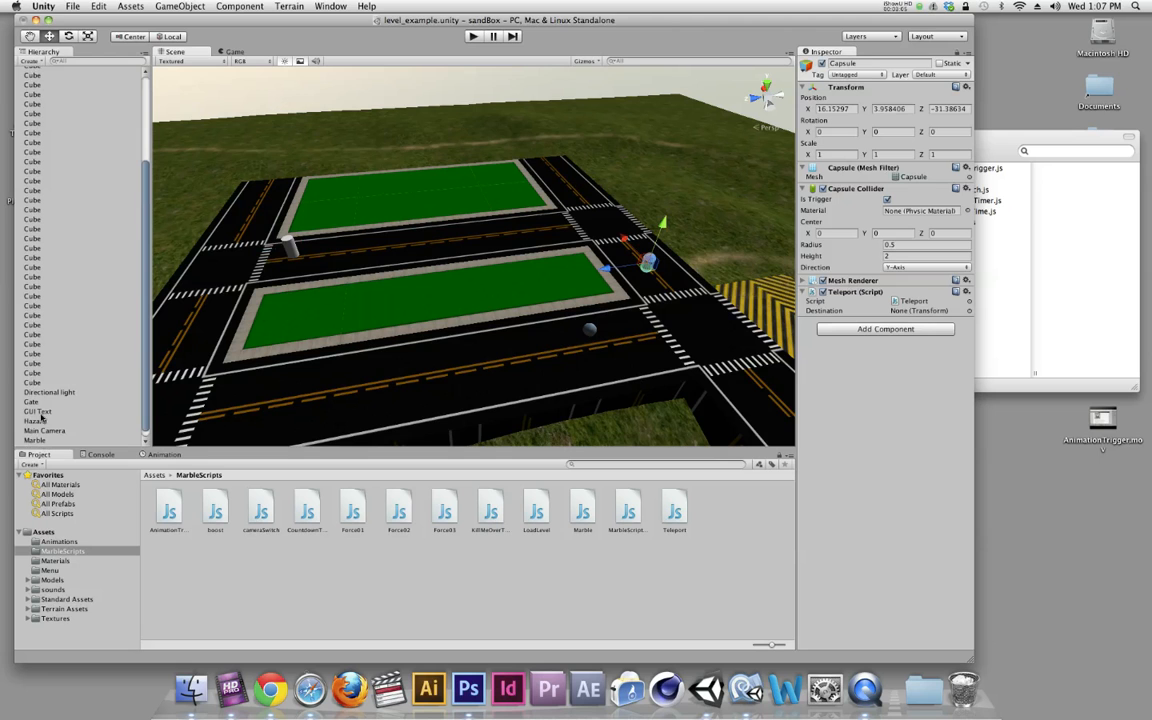
left_click_drag(33, 402, 904, 314)
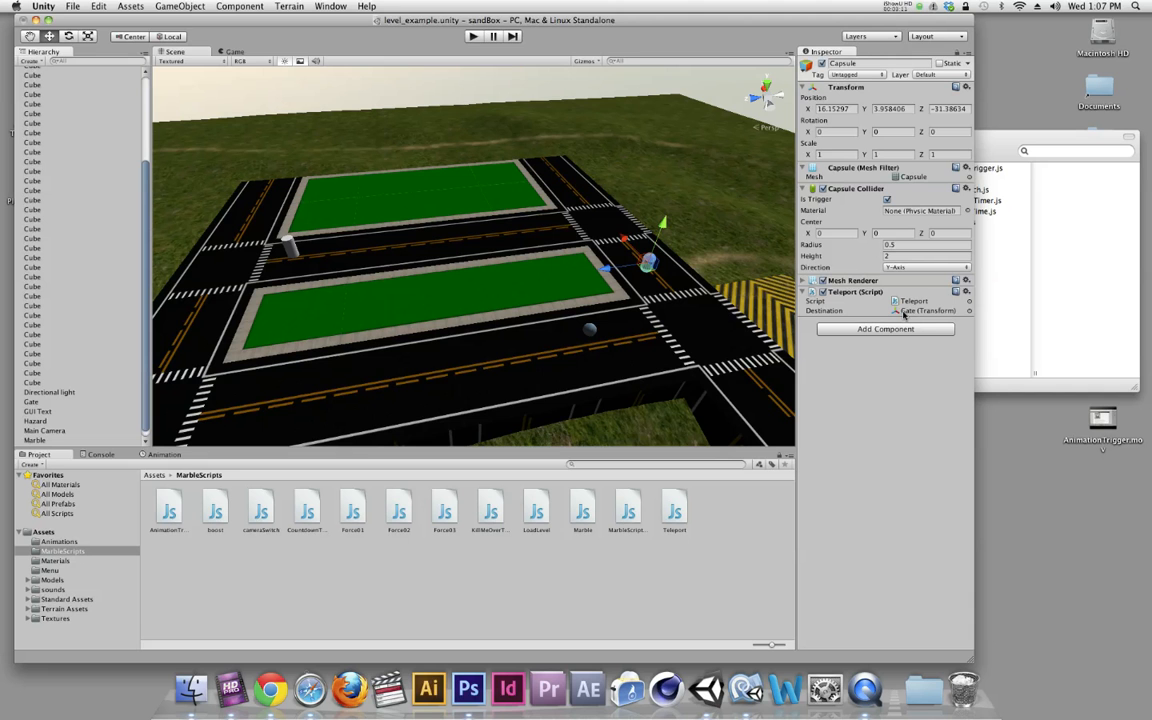
Play-test the level by rolling the marble into the capsule trigger, and stop the game
left_click(473, 36)
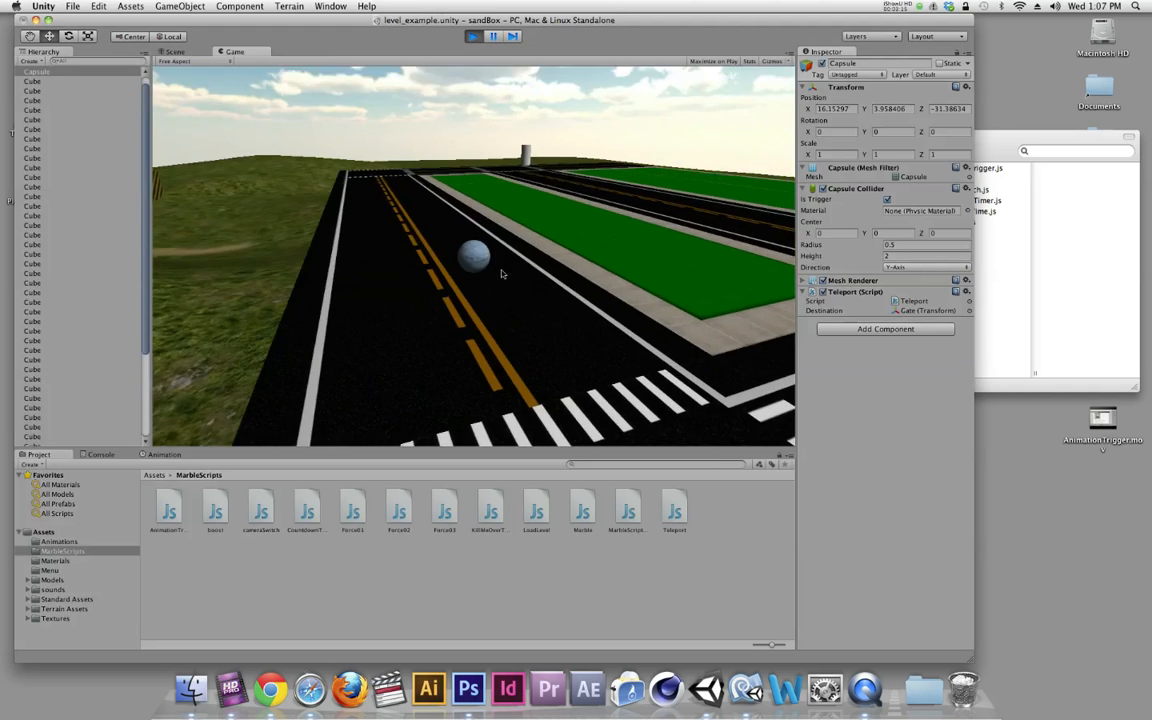
key("w")
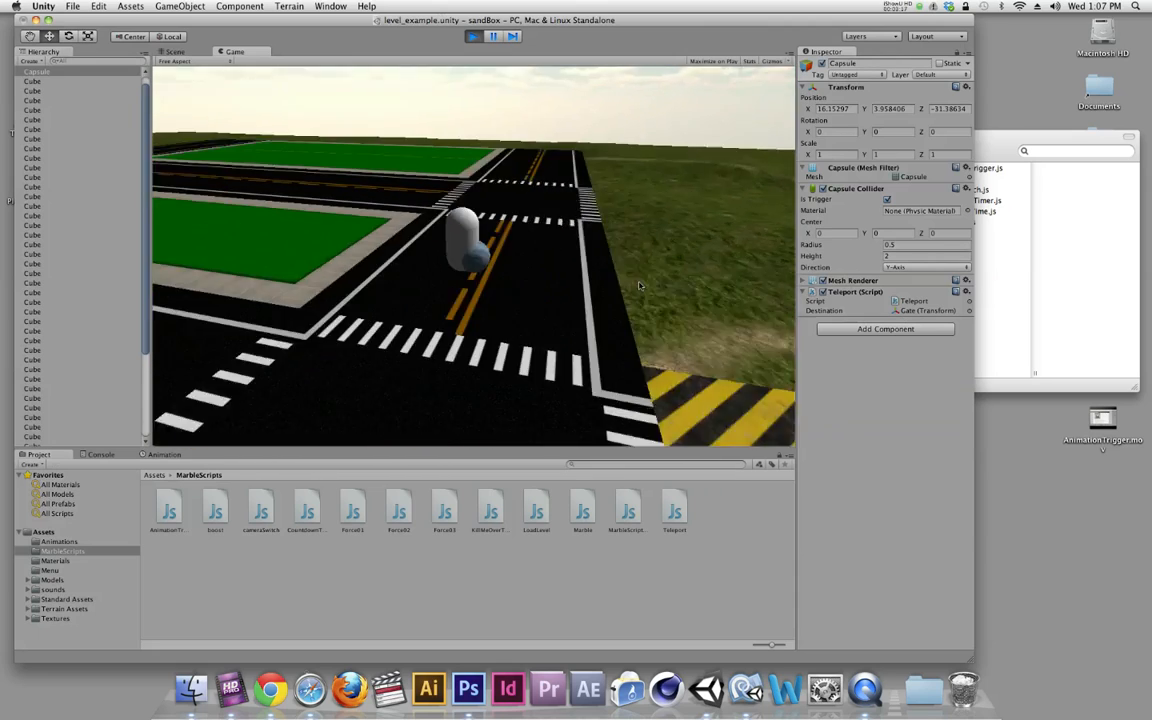
key("d")
key("w")
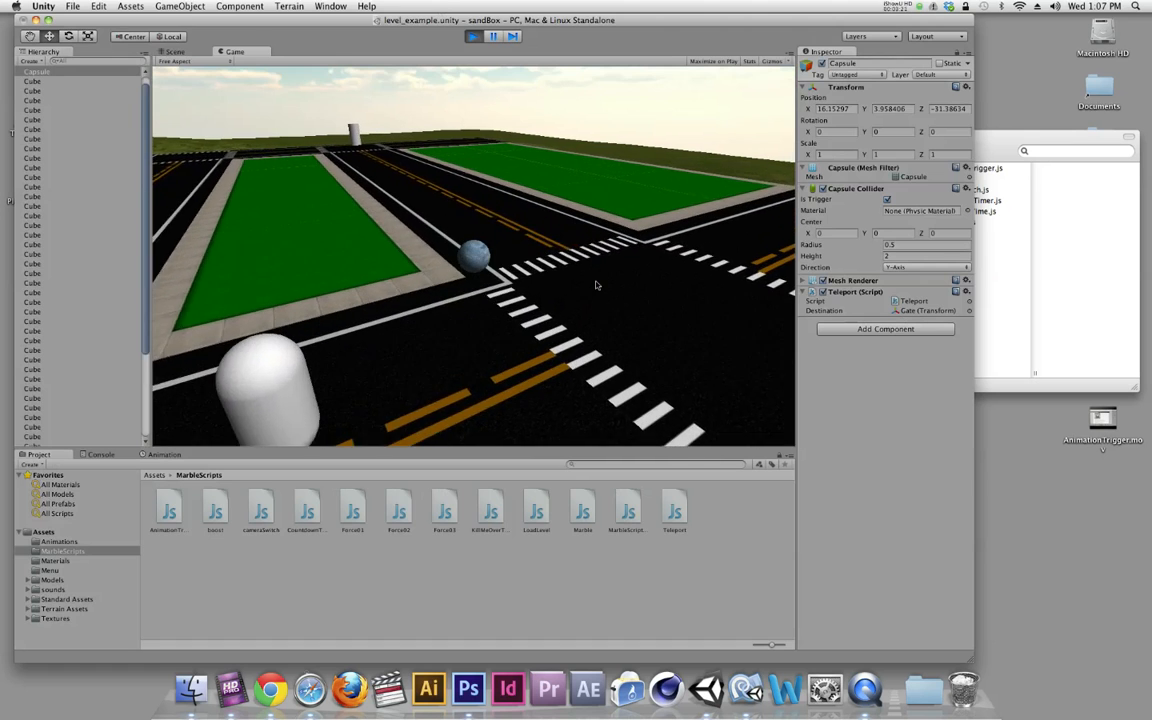
key("super+p")
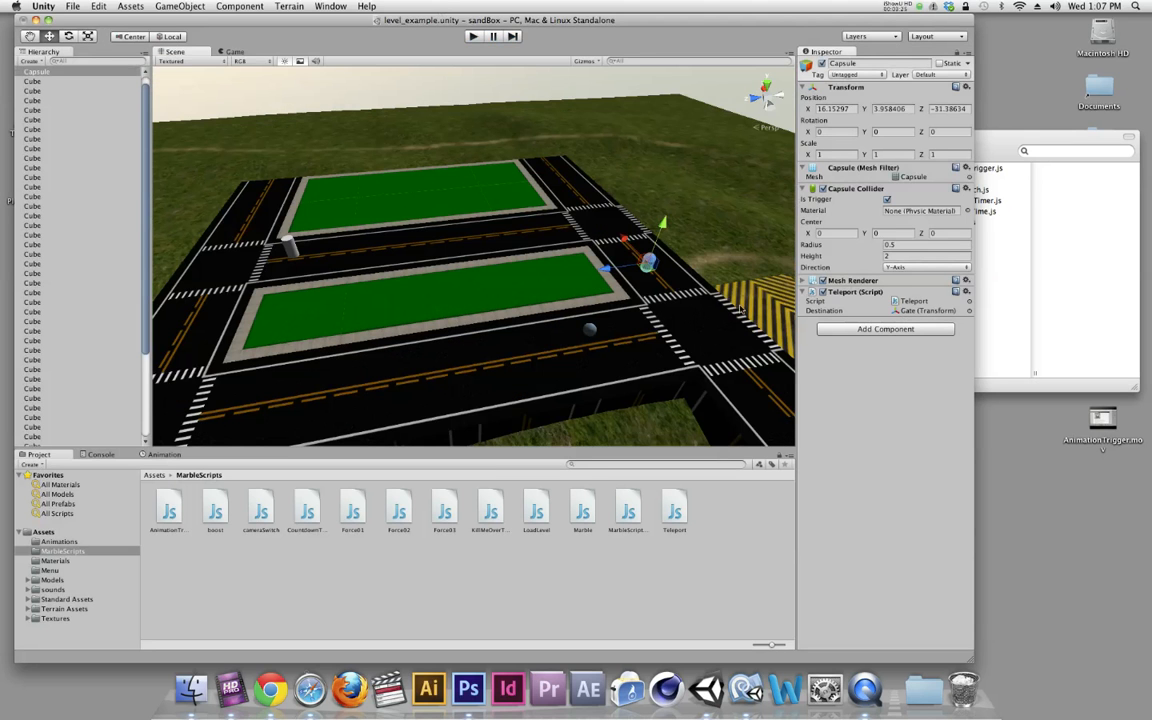
Open the Teleport script in MonoDevelop and examine its destination variable, the Player tag condition and the position assignment
left_click(895, 301)
double_click(895, 301)
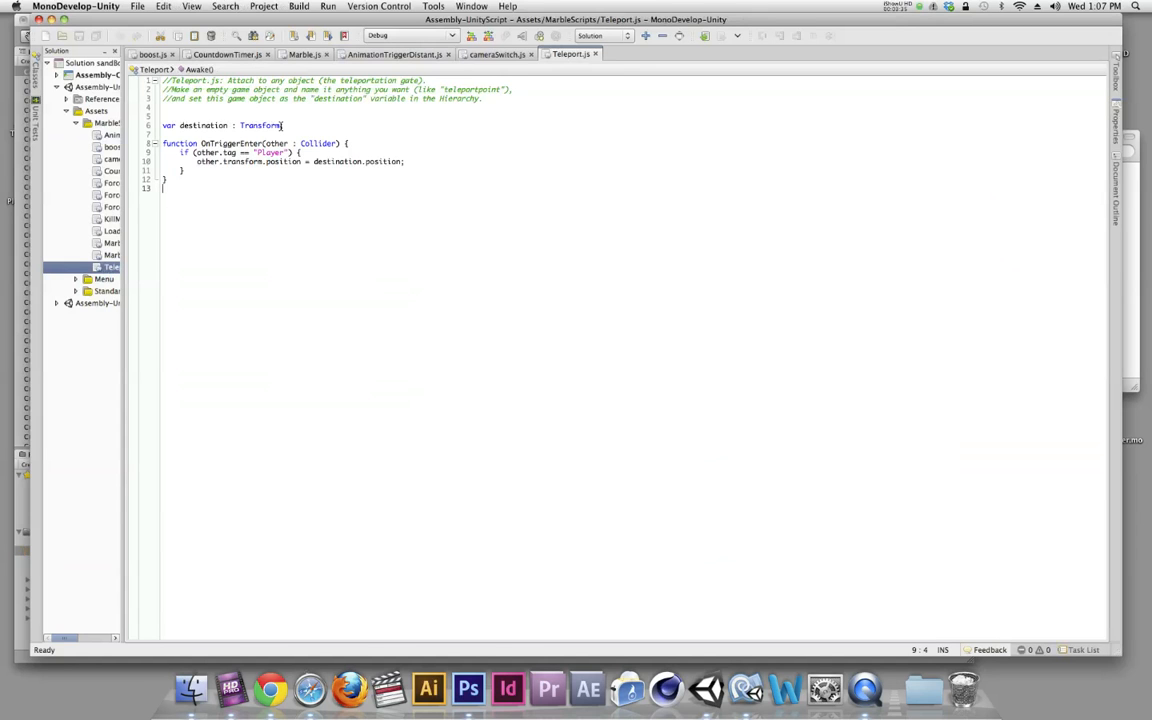
left_click_drag(282, 125, 152, 122)
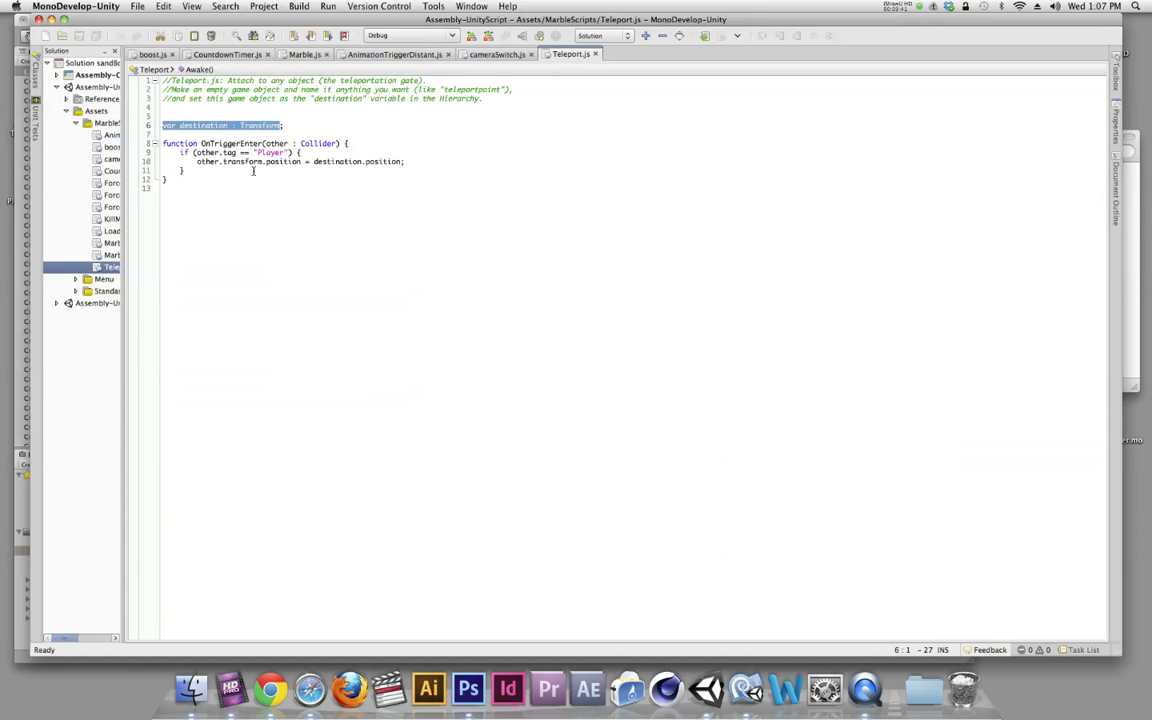
left_click(200, 152)
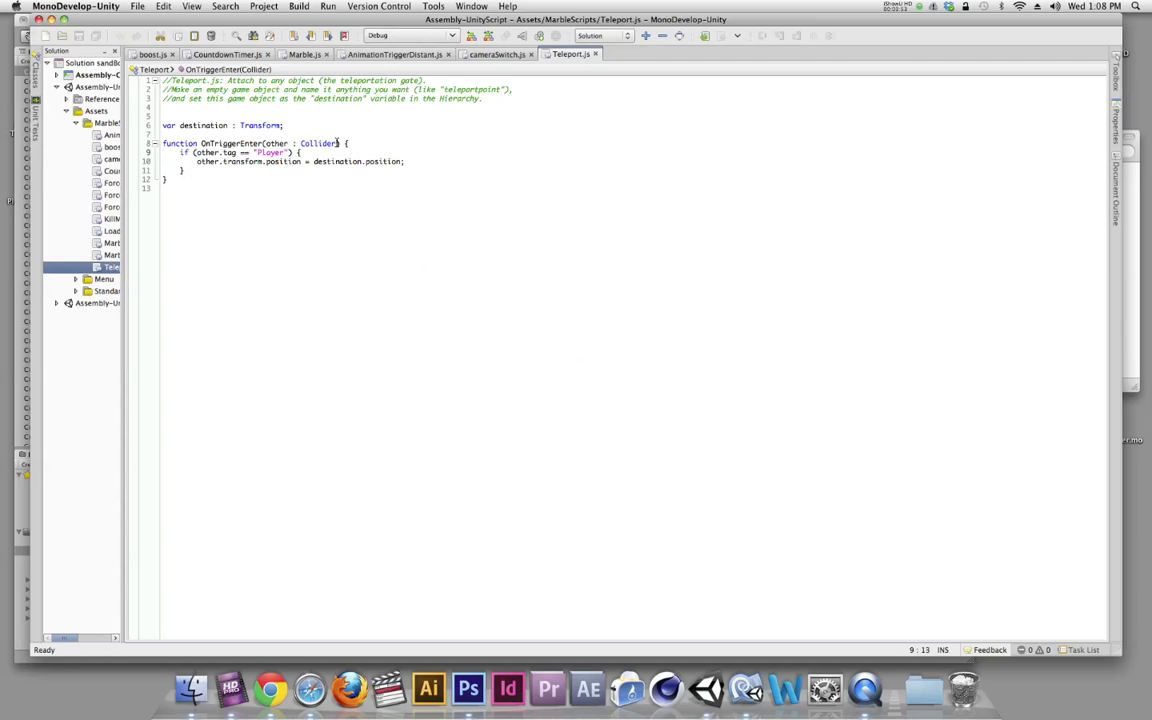
left_click_drag(179, 152, 309, 152)
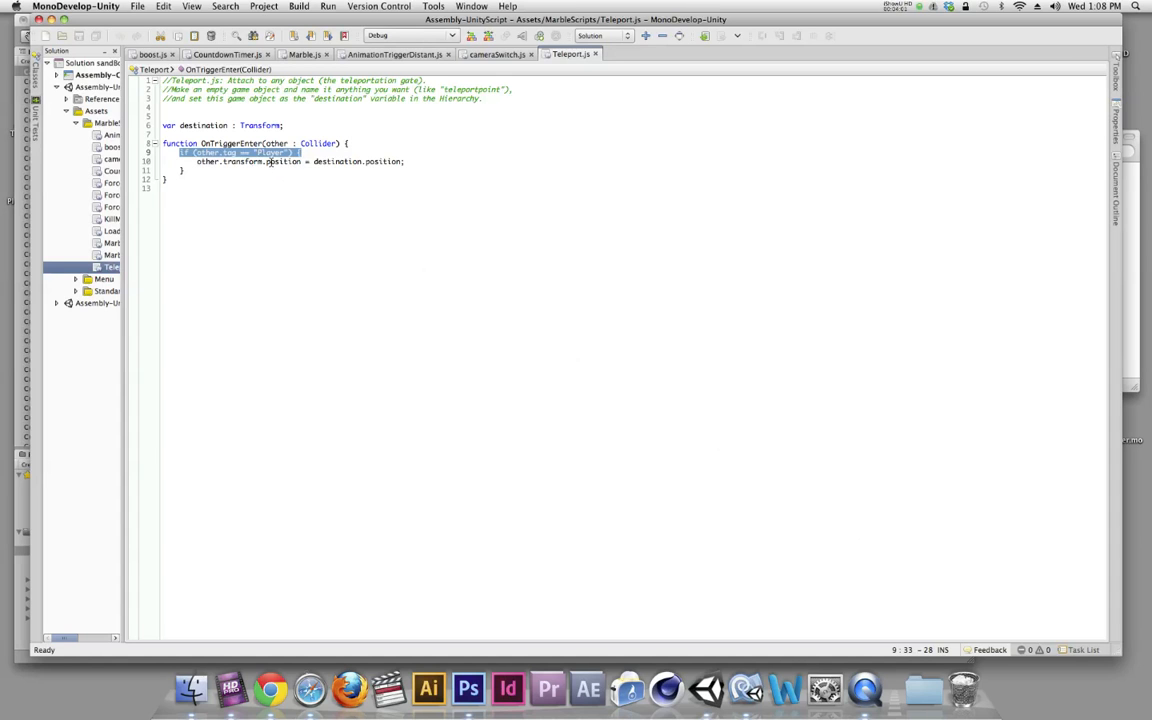
left_click(268, 161)
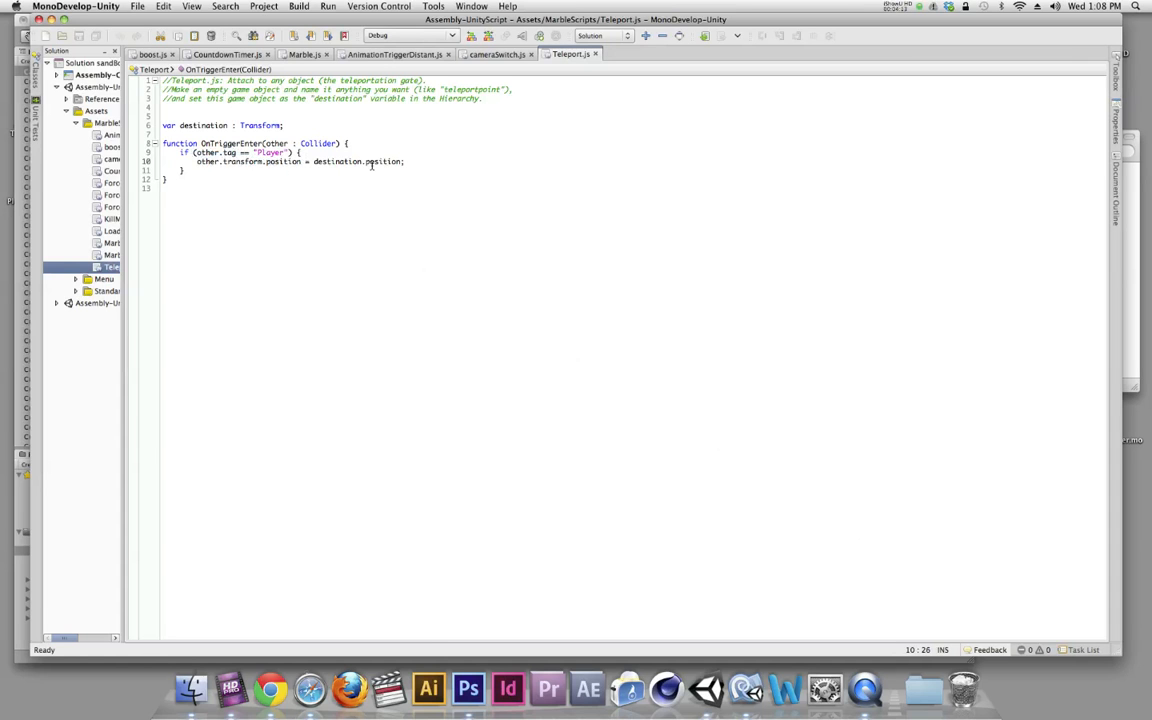
left_click(1050, 683, "alt")
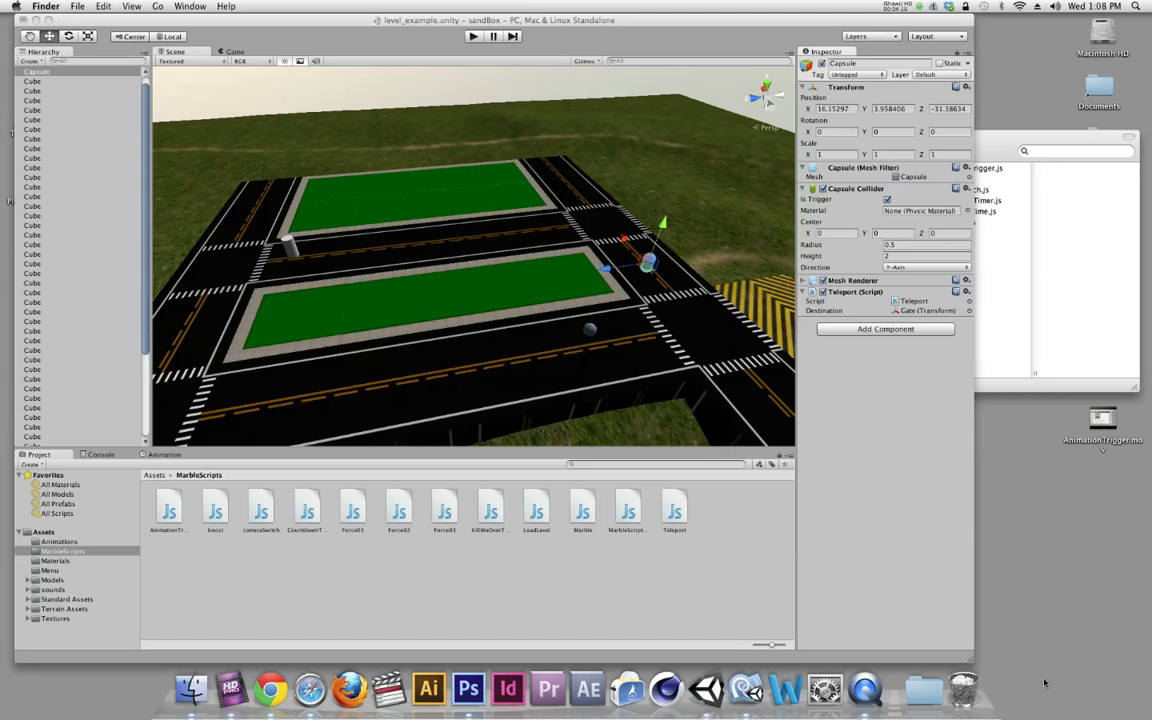
Set the Marble object's tag to Player
left_click(590, 330)
left_click(590, 330)
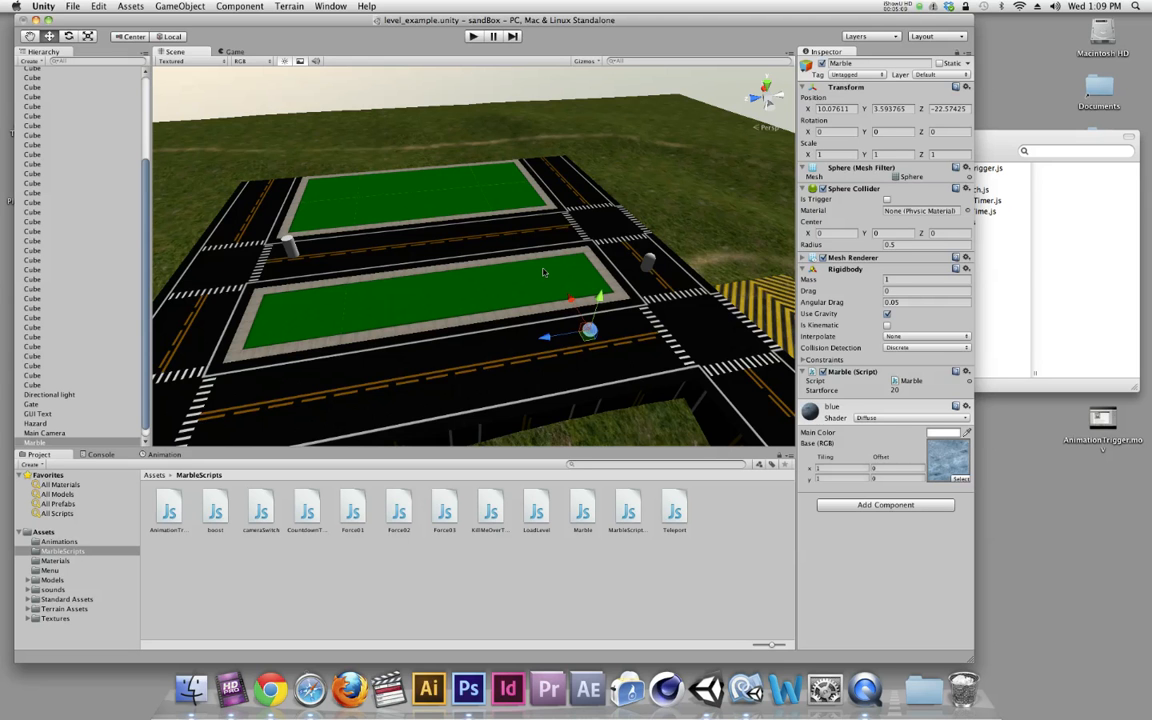
left_click_drag(653, 345, 653, 269, "alt")
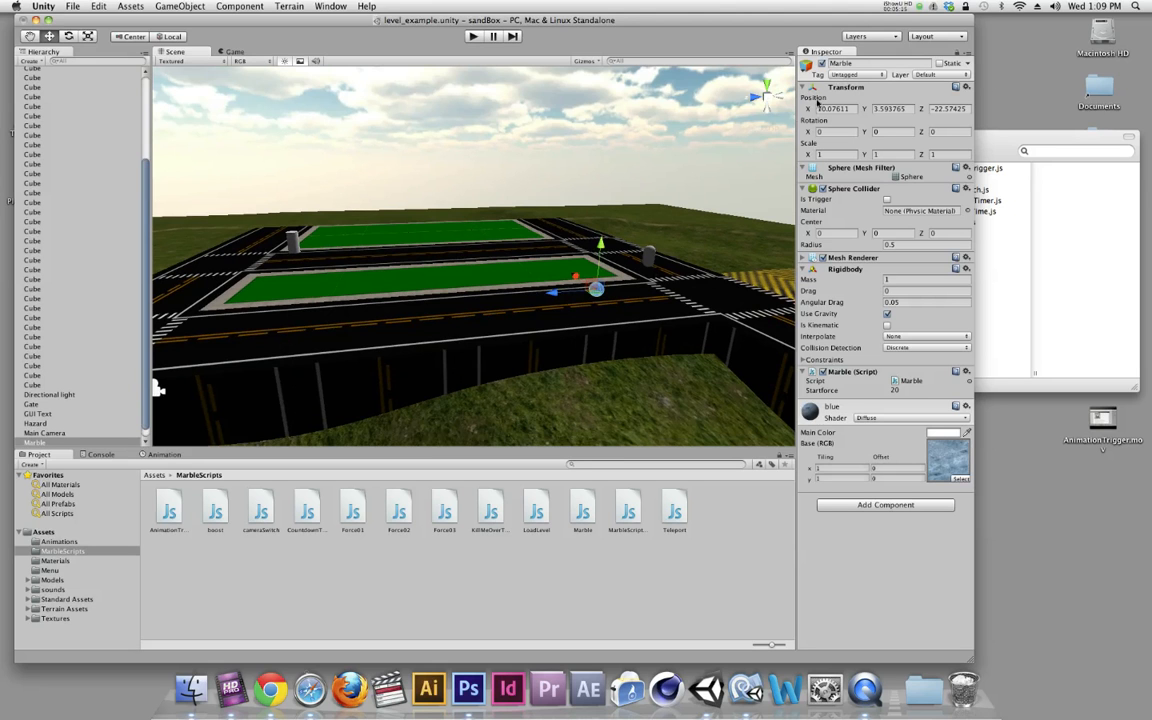
left_click(35, 442)
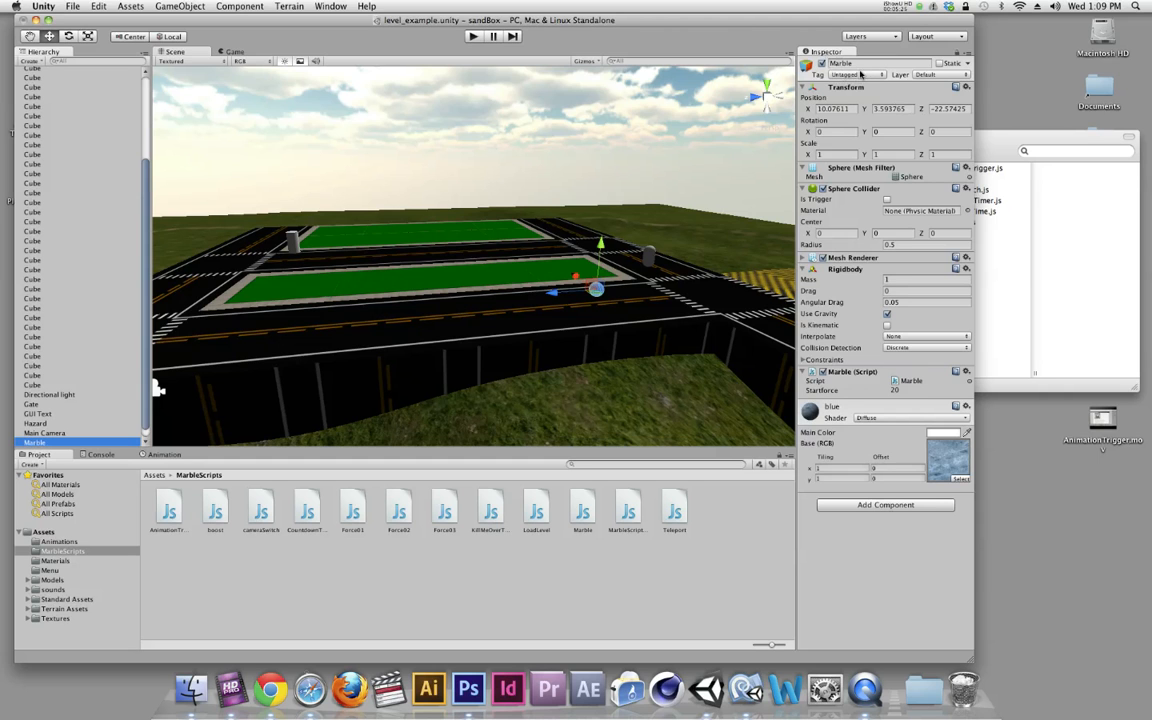
left_click(856, 75)
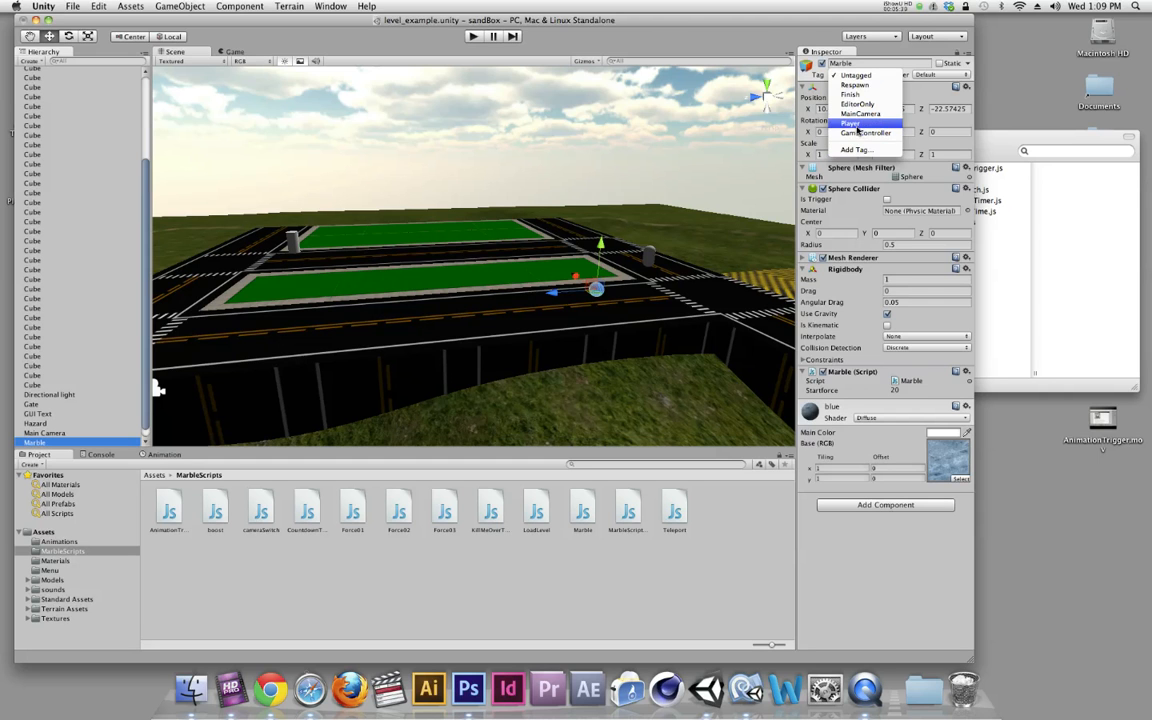
left_click(848, 124)
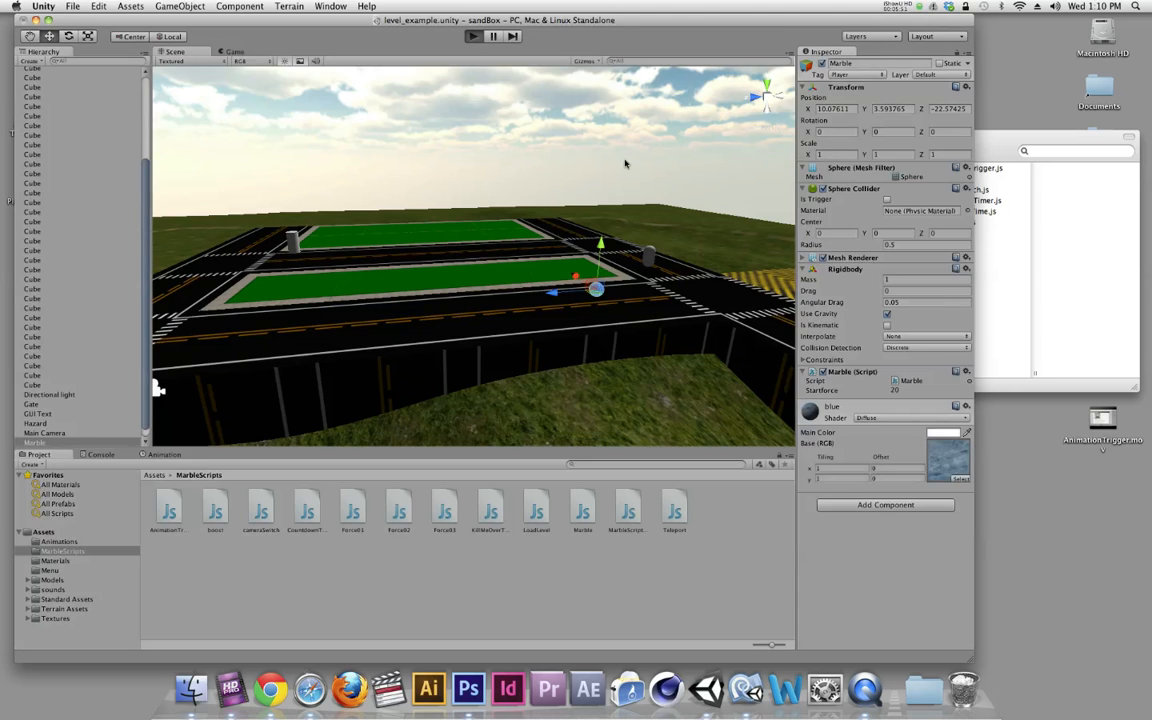
Play-test the teleporter with the tagged marble by rolling it into the capsule, and stop the game
key("super+p")
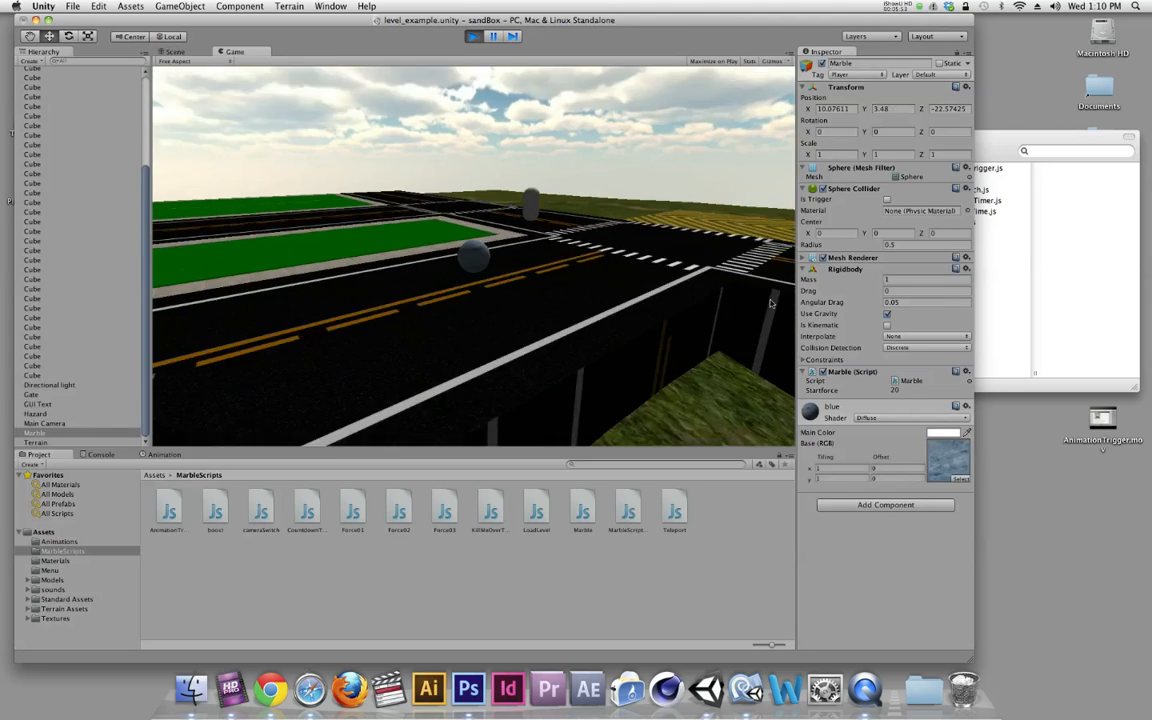
key("w")
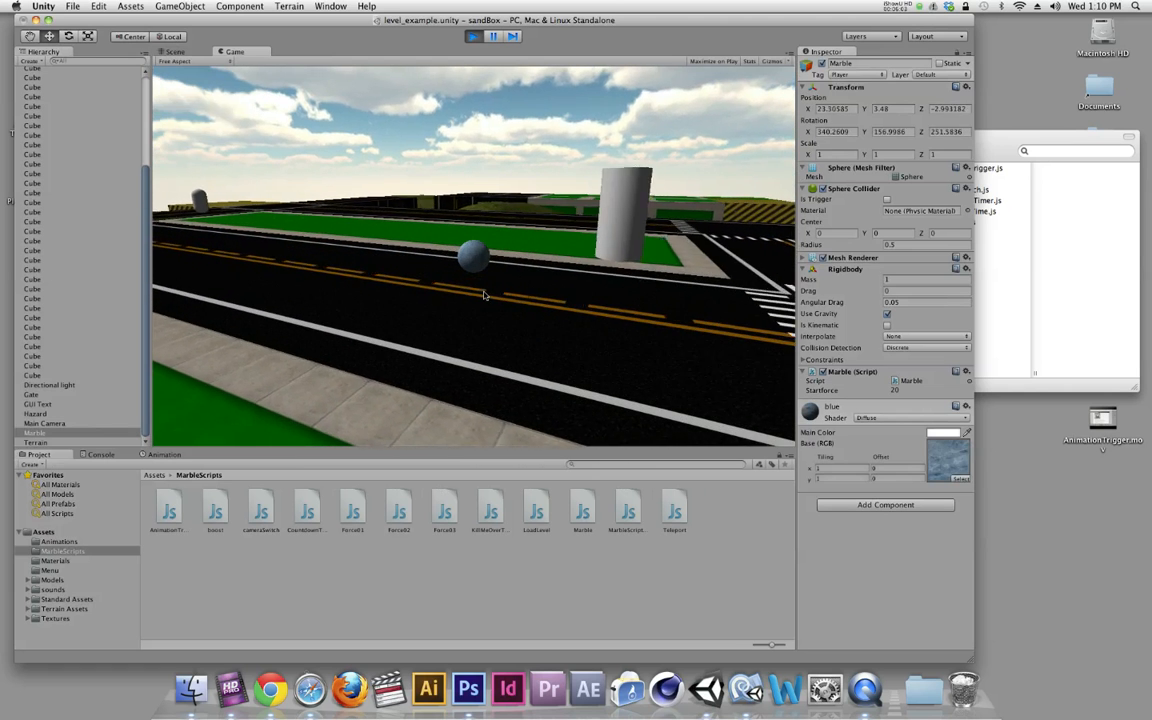
key("super+p")
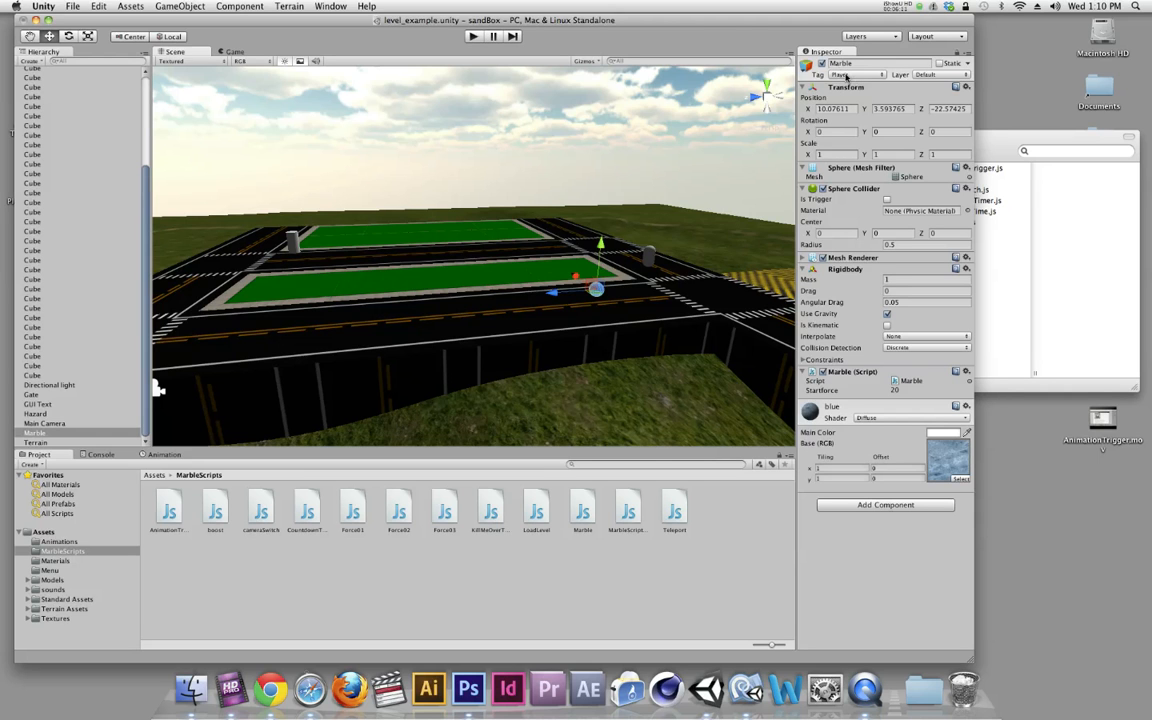
key("super+p")
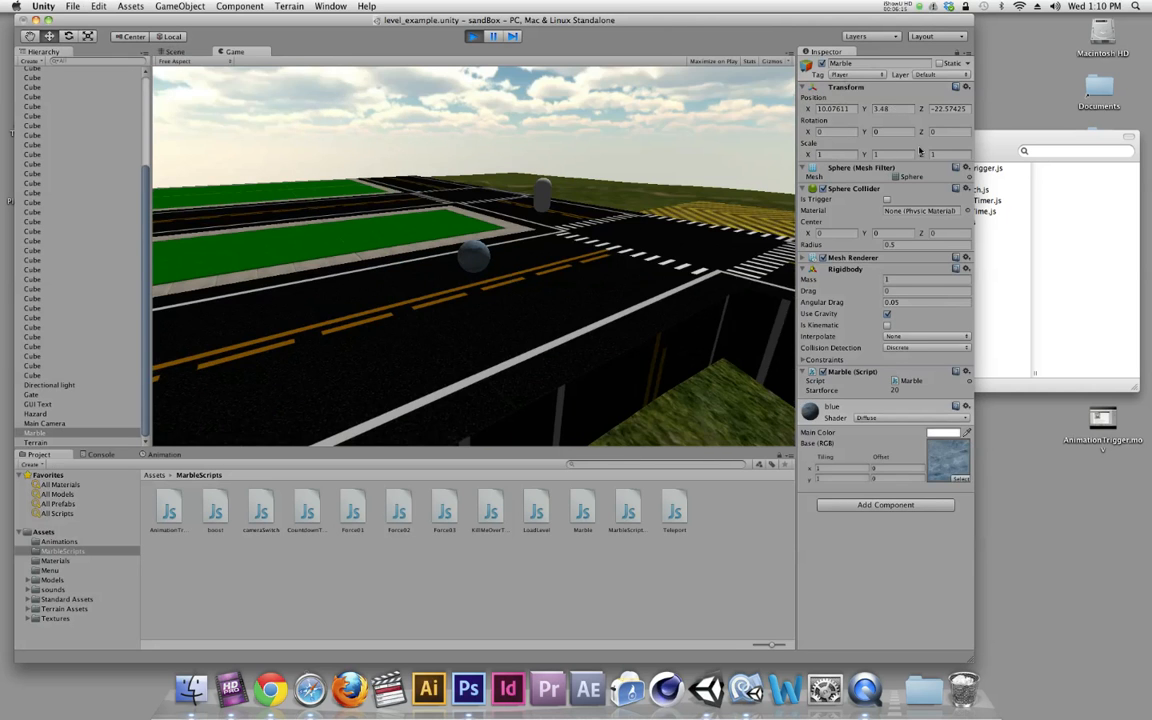
key("super+p")
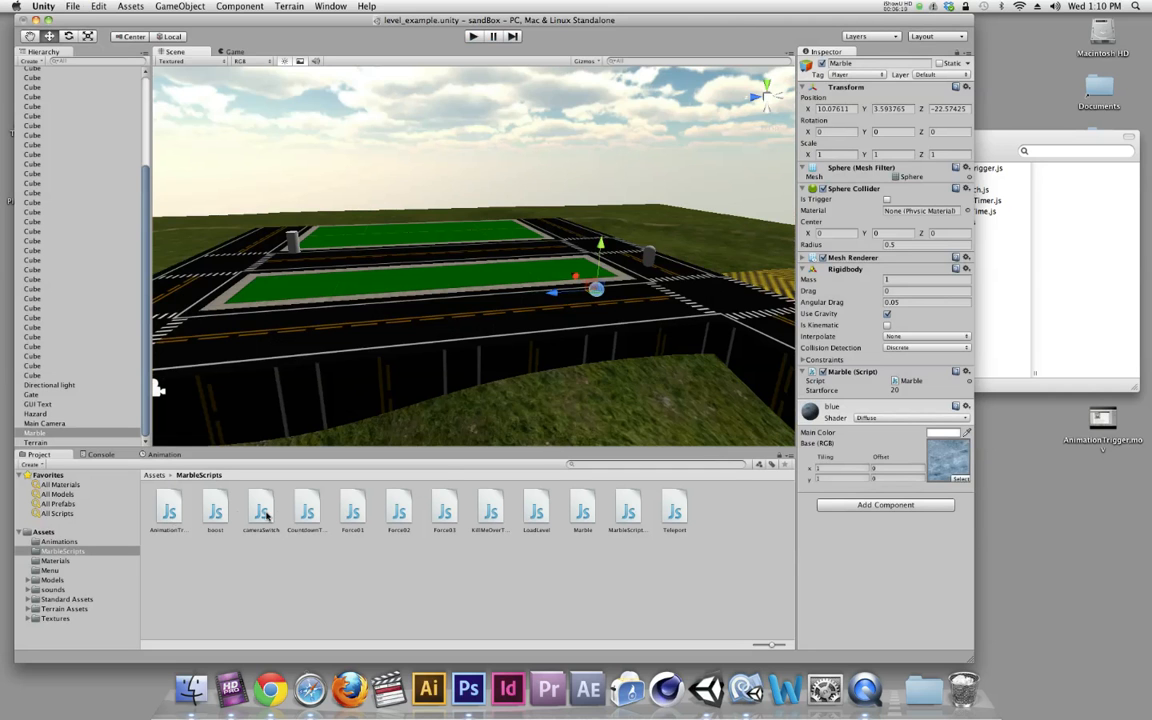
Reopen the Teleport script in MonoDevelop and examine the if block that checks for the Player tag
double_click(674, 512)
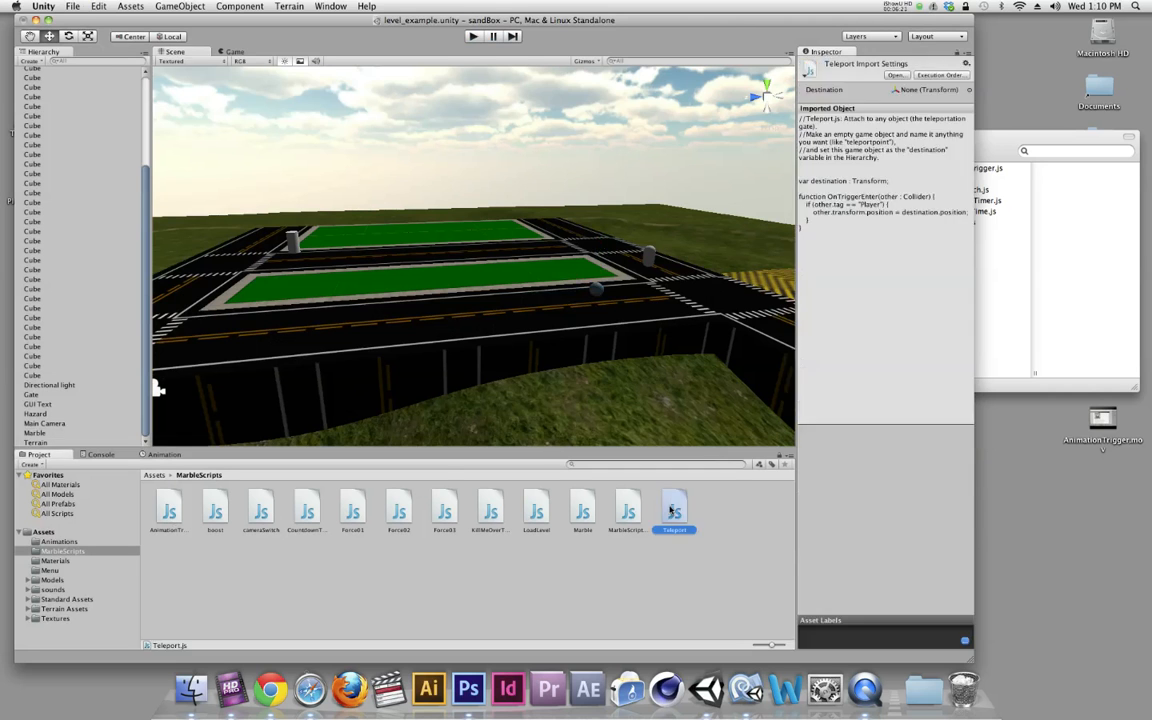
left_click_drag(301, 152, 160, 150)
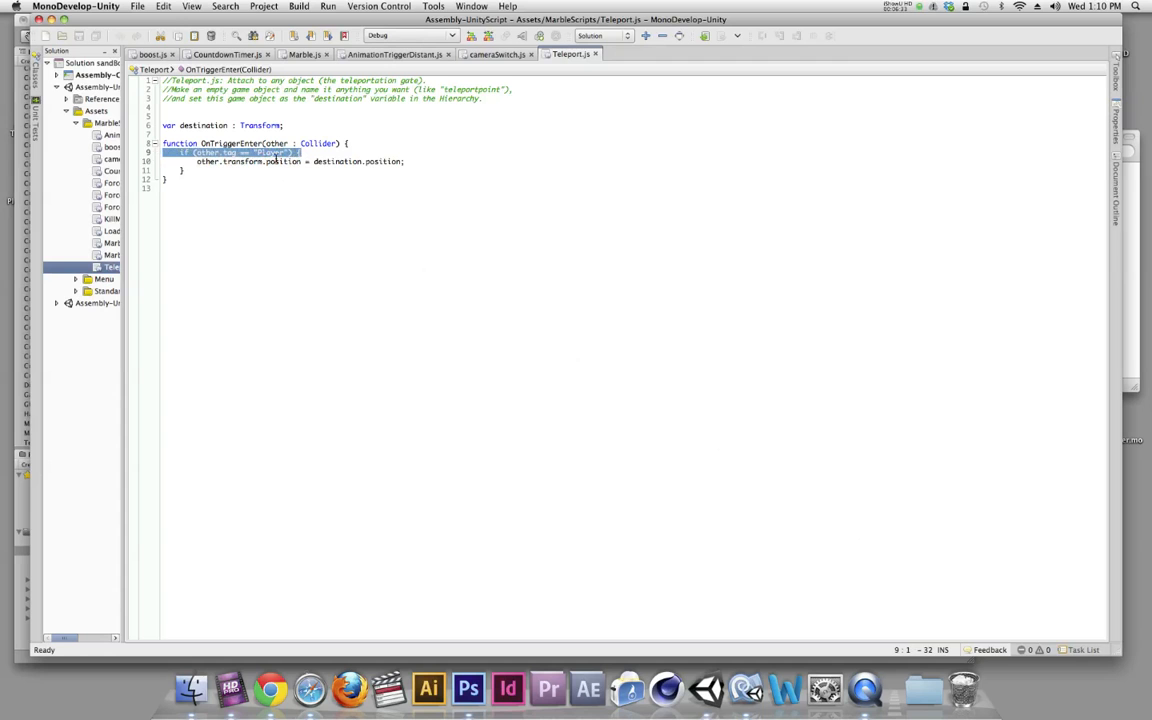
left_click(299, 152)
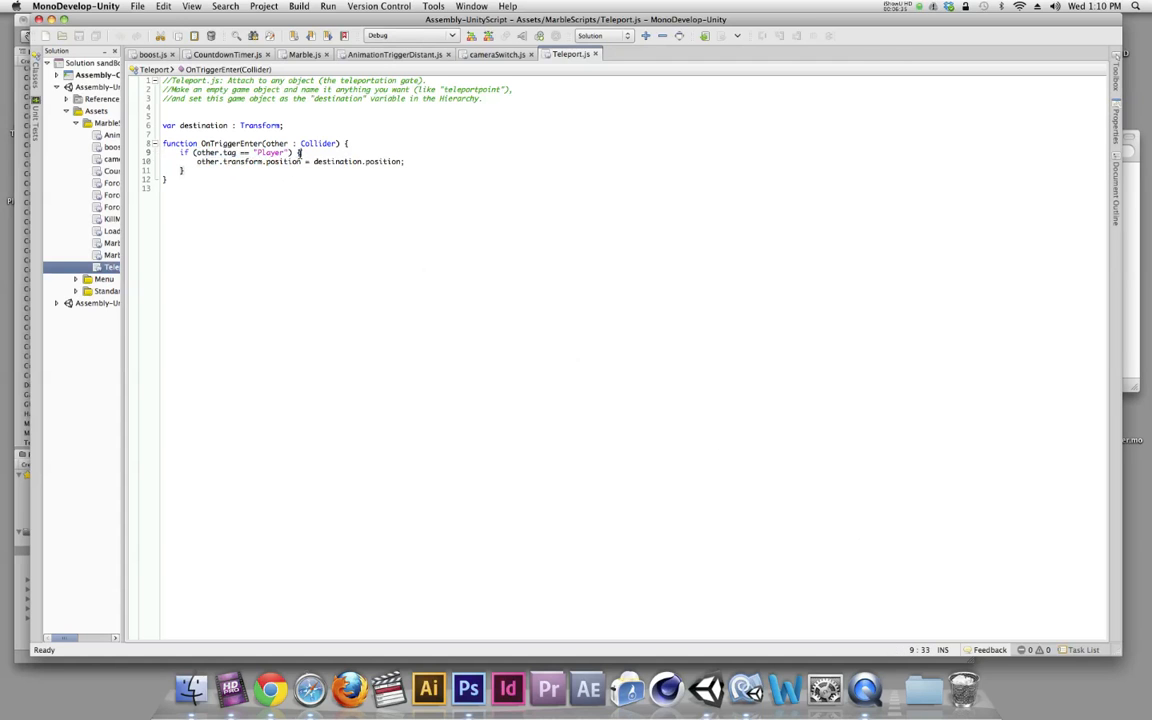
left_click_drag(299, 152, 180, 171)
left_click(195, 172)
left_click(335, 180)
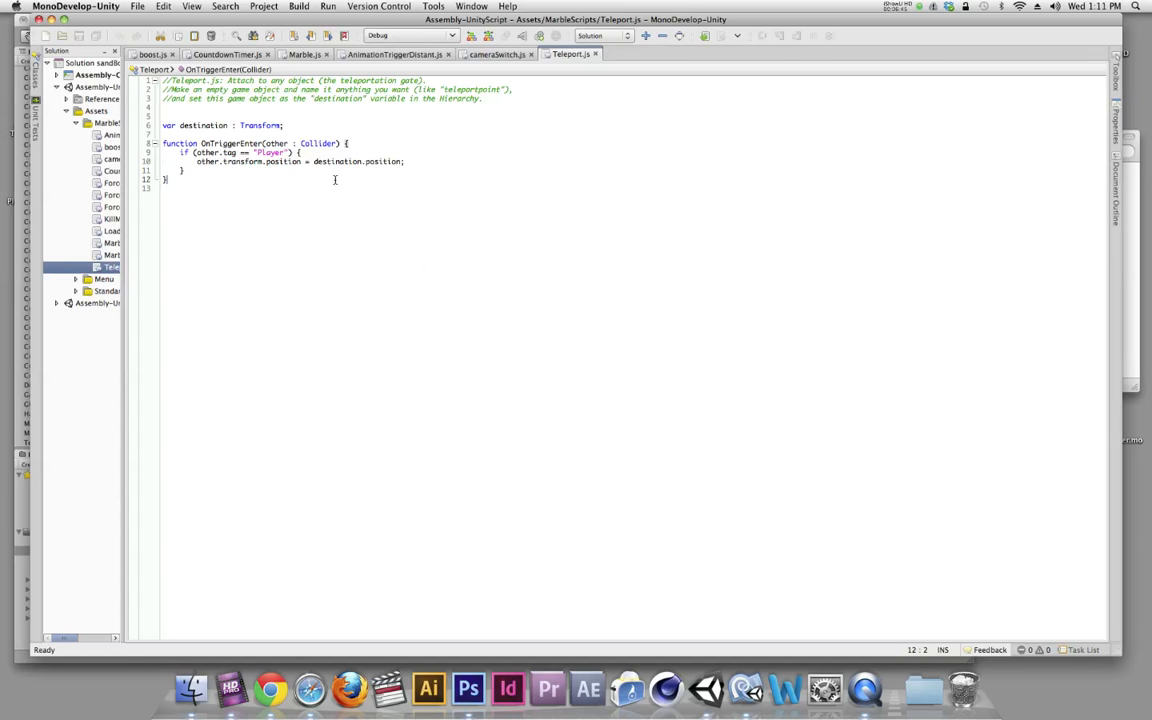